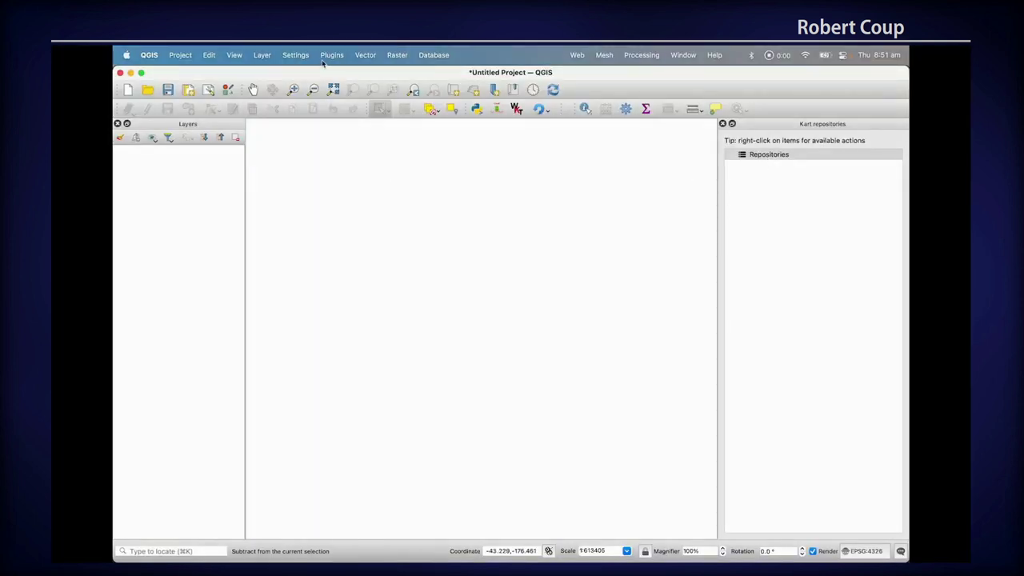
# Check the installed Kart plugin's details in the Plugin Manager.
pyautogui.click(334, 58)
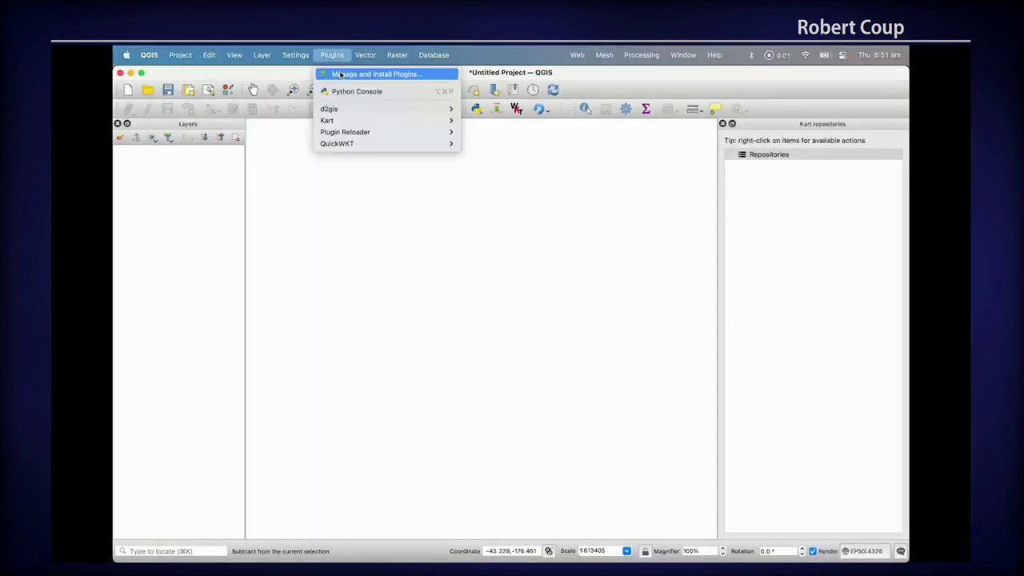
pyautogui.click(341, 74)
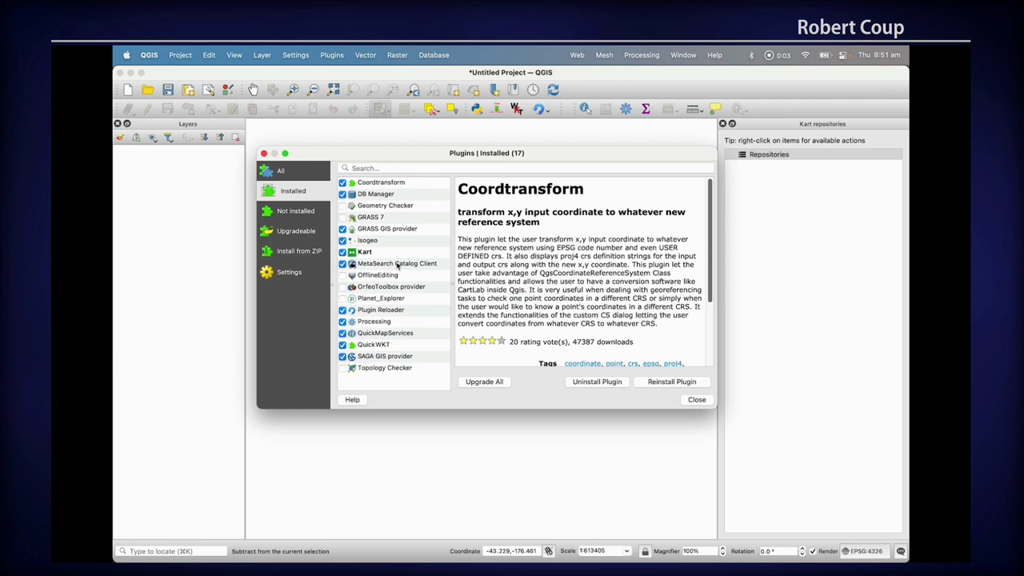
pyautogui.click(386, 254)
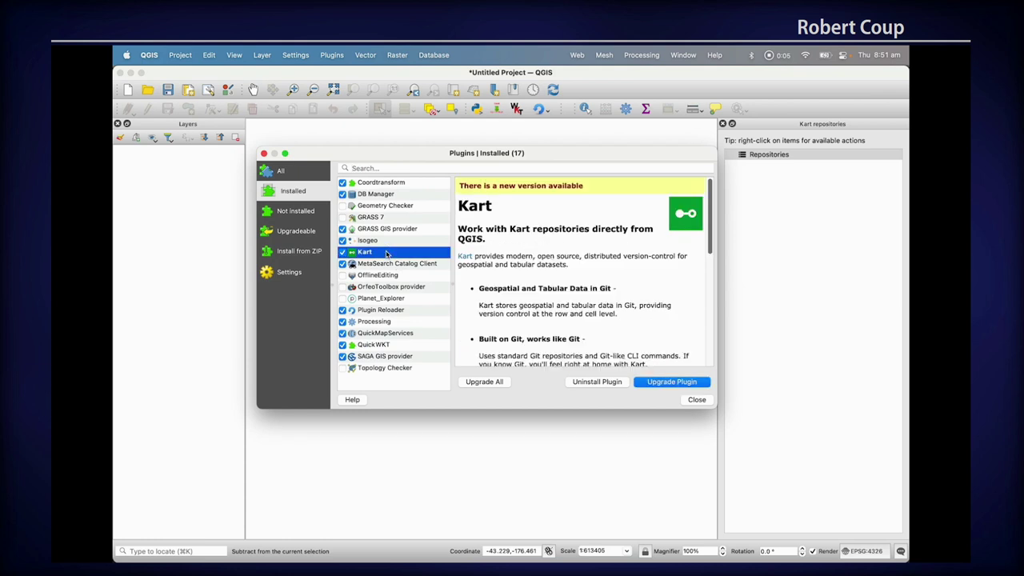
pyautogui.click(707, 404)
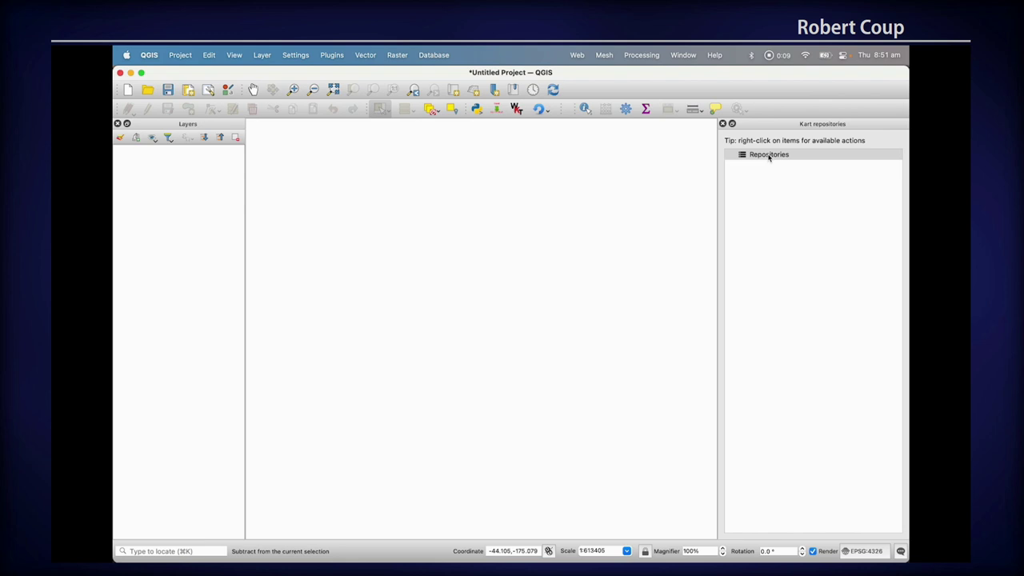
# Create a Kart repository at state-of-kart/lightning and select it in the Kart panel.
pyautogui.rightClick(769, 157)
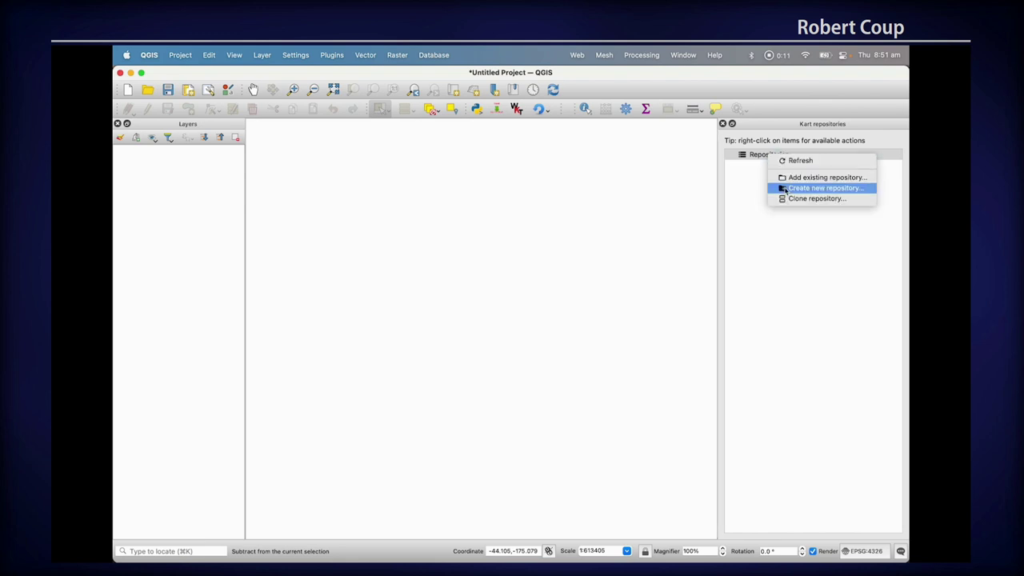
pyautogui.click(824, 187)
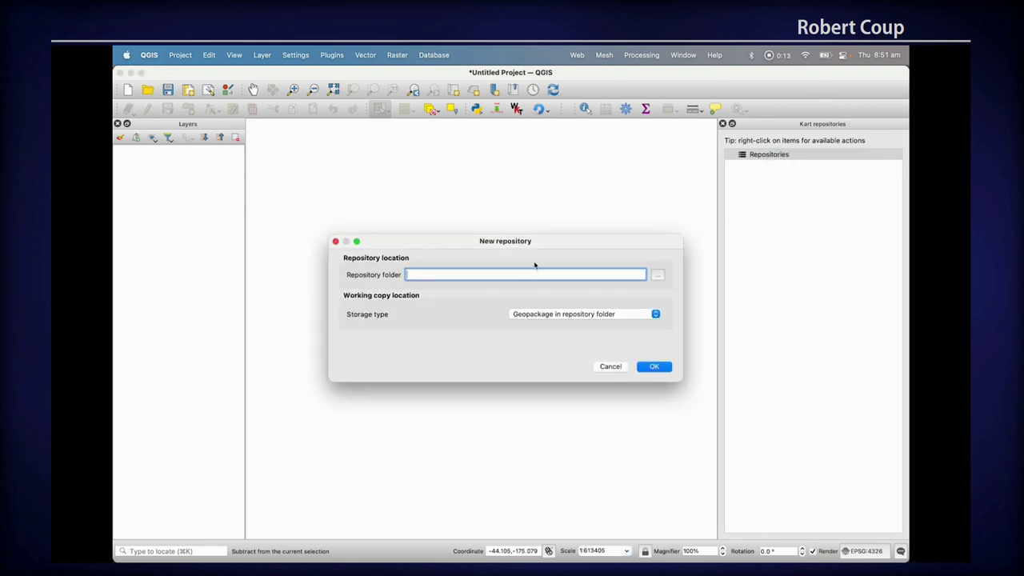
pyautogui.click(658, 275)
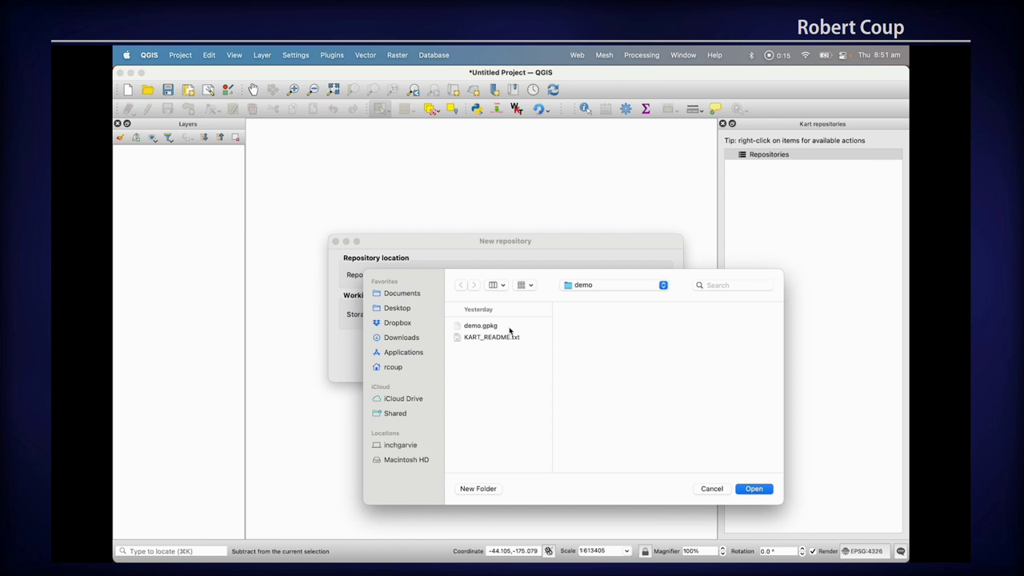
pyautogui.click(592, 285)
pyautogui.click(591, 295)
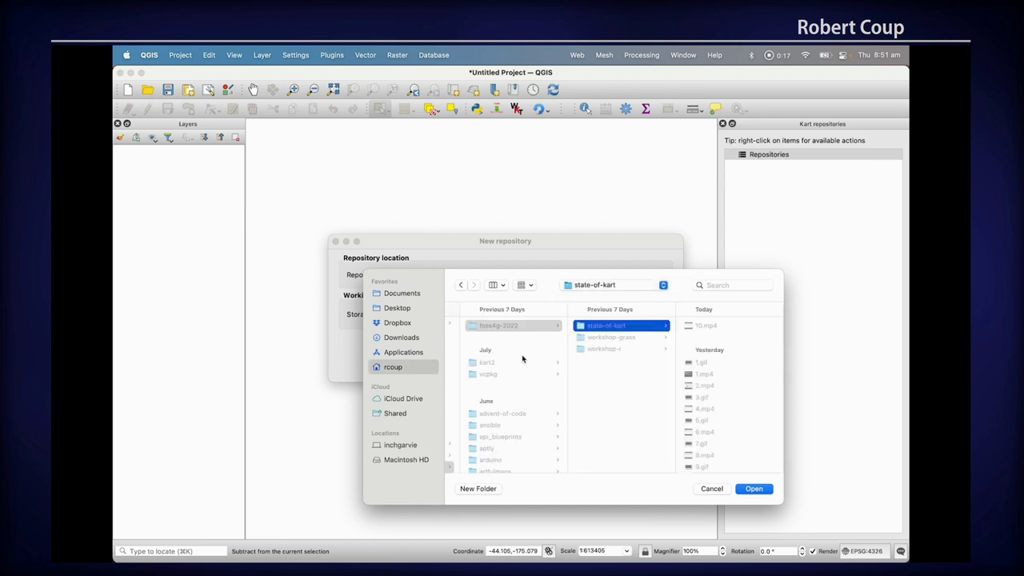
pyautogui.click(760, 491)
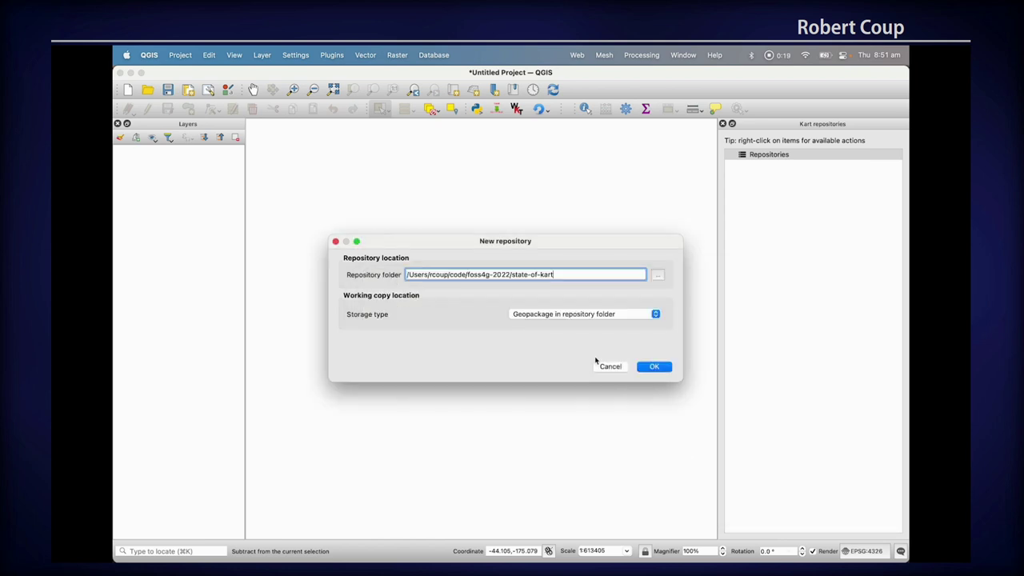
pyautogui.write('/lightning')
pyautogui.click(653, 366)
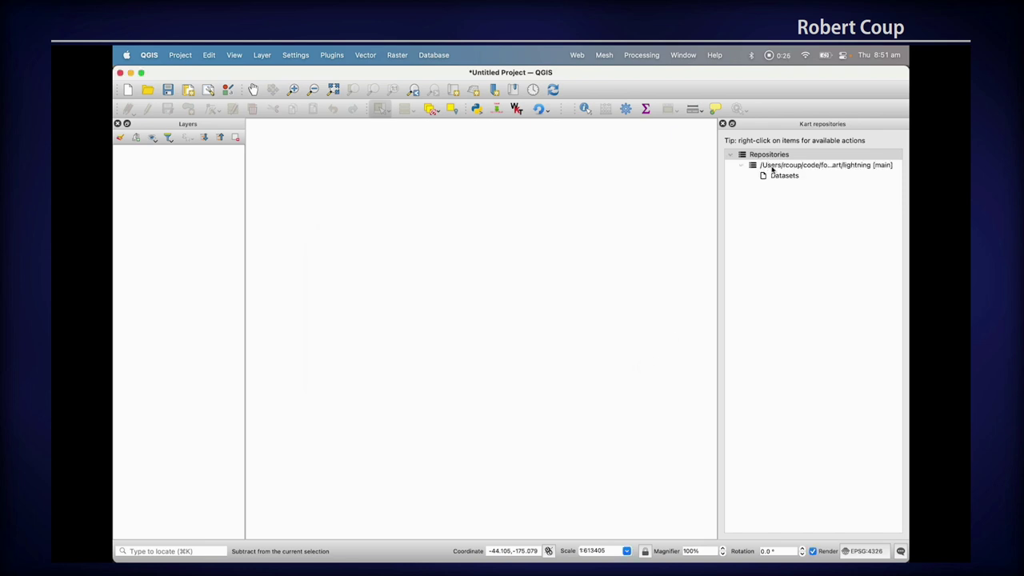
pyautogui.click(772, 168)
# Import island-polygons-topo.shp from linz-chatham-islands into the lightning repository.
pyautogui.rightClick(773, 168)
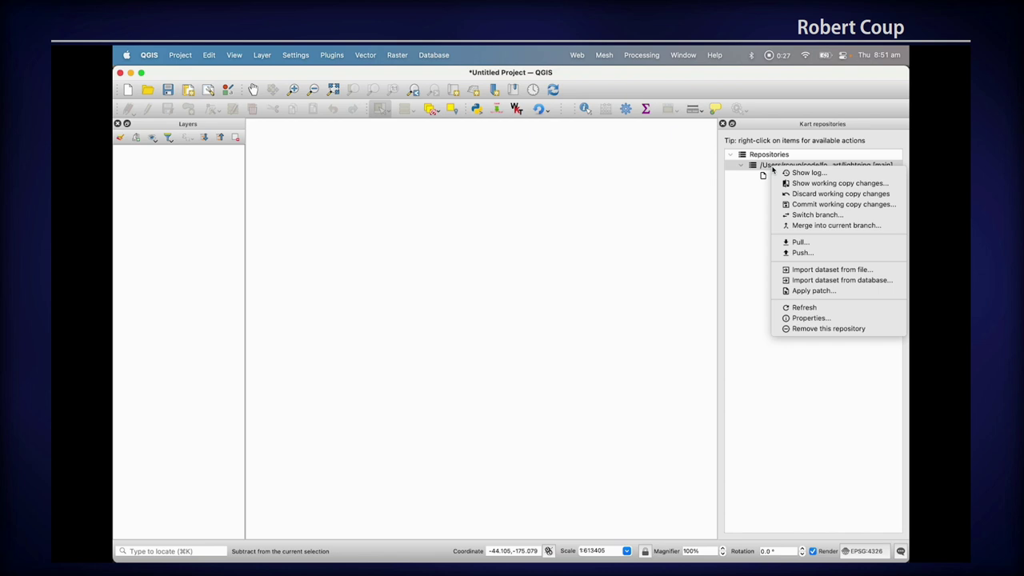
pyautogui.click(800, 270)
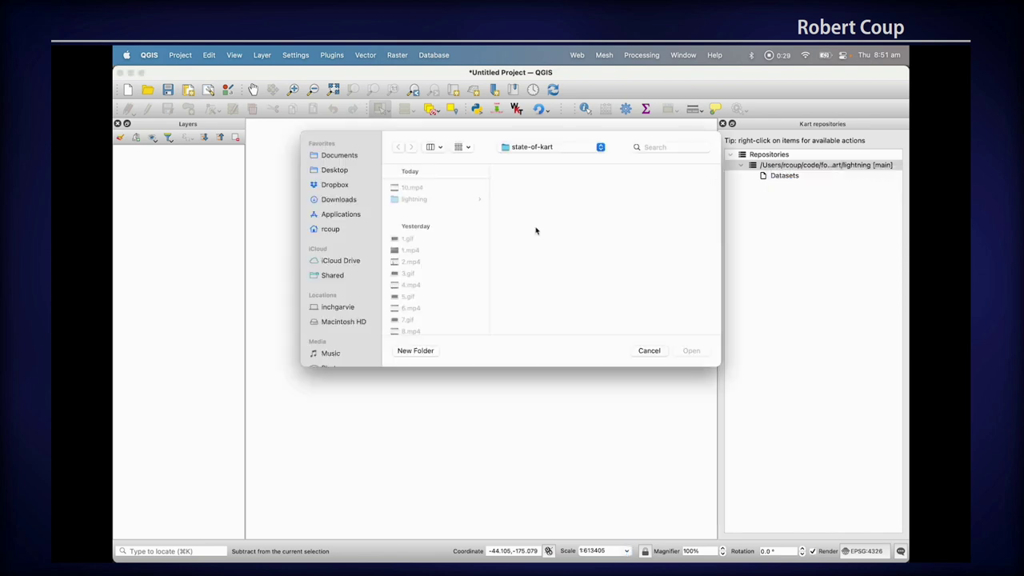
pyautogui.scroll(-5, 445, 278)
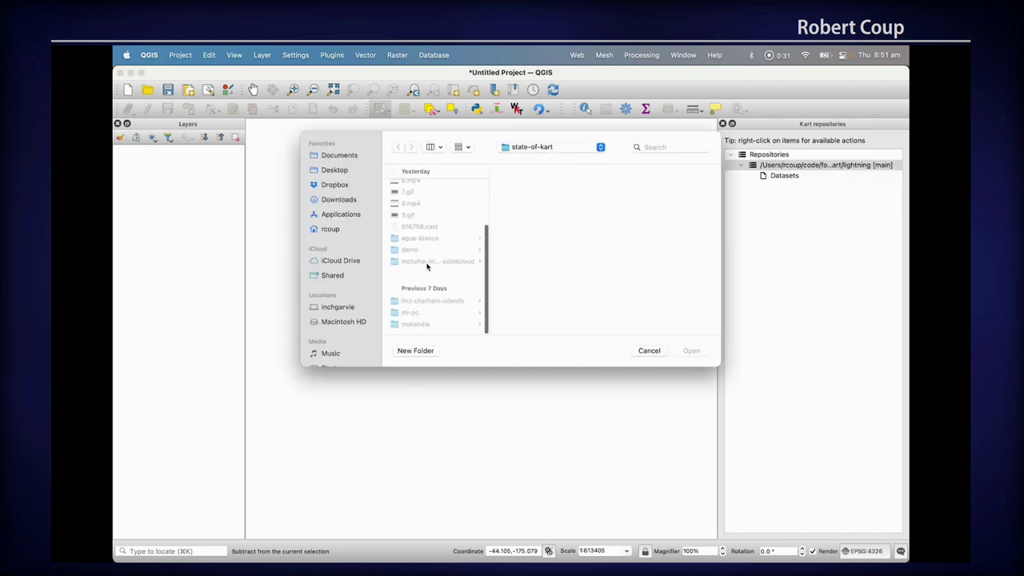
pyautogui.click(412, 301)
pyautogui.scroll(-1, 538, 290)
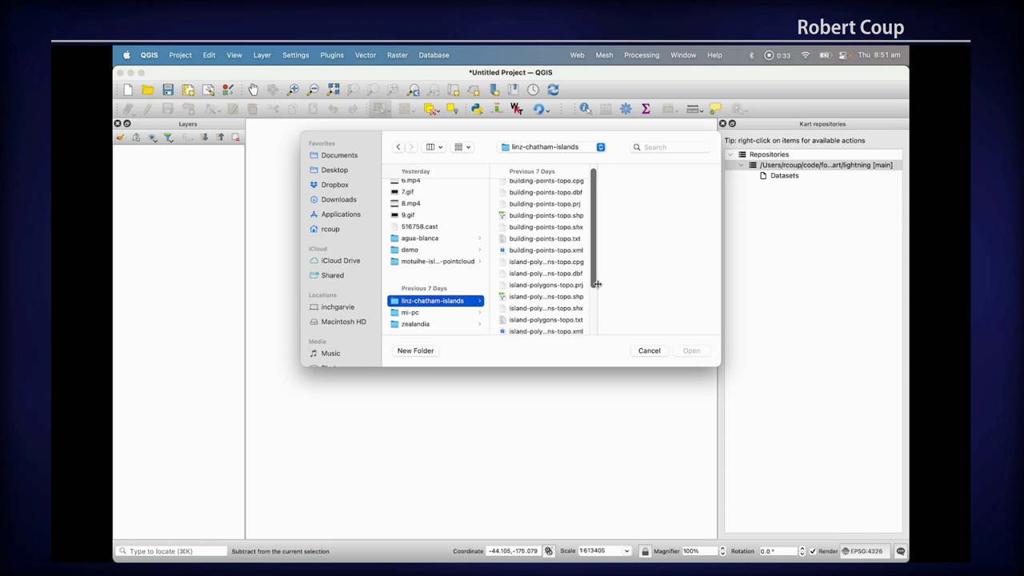
pyautogui.moveTo(597, 286); pyautogui.dragTo(686, 285)
pyautogui.scroll(-5, 560, 280)
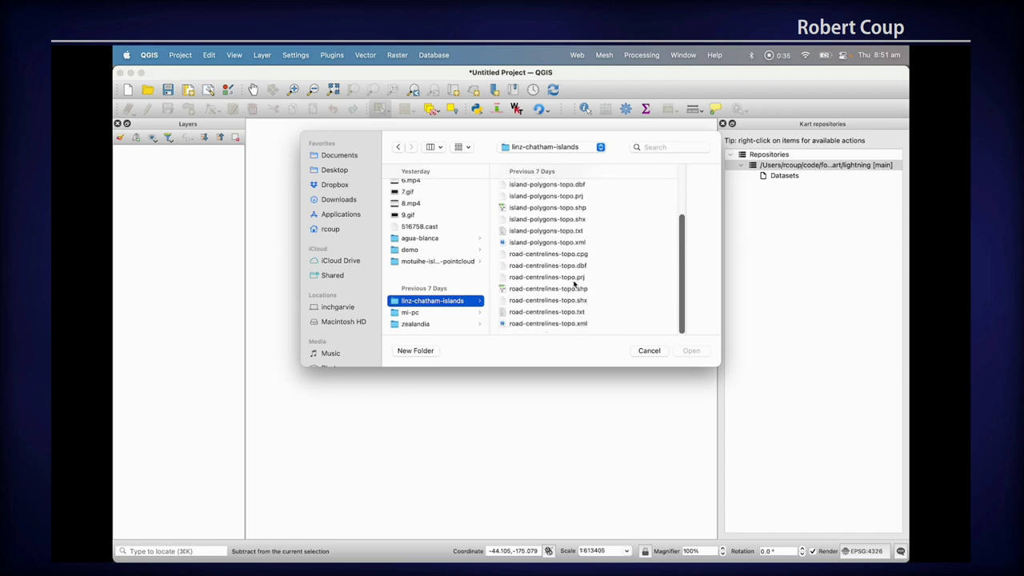
pyautogui.click(549, 209)
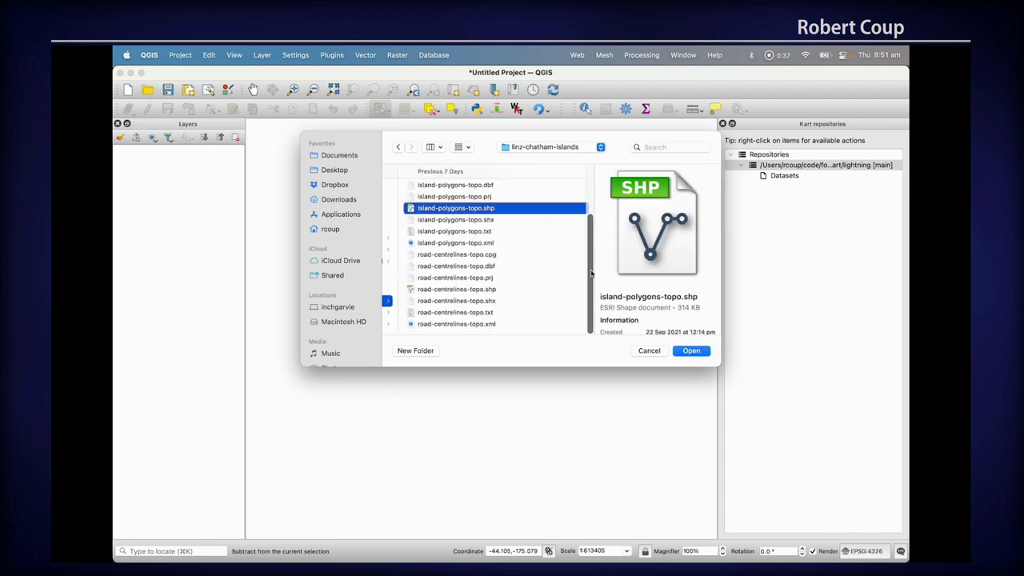
pyautogui.click(693, 352)
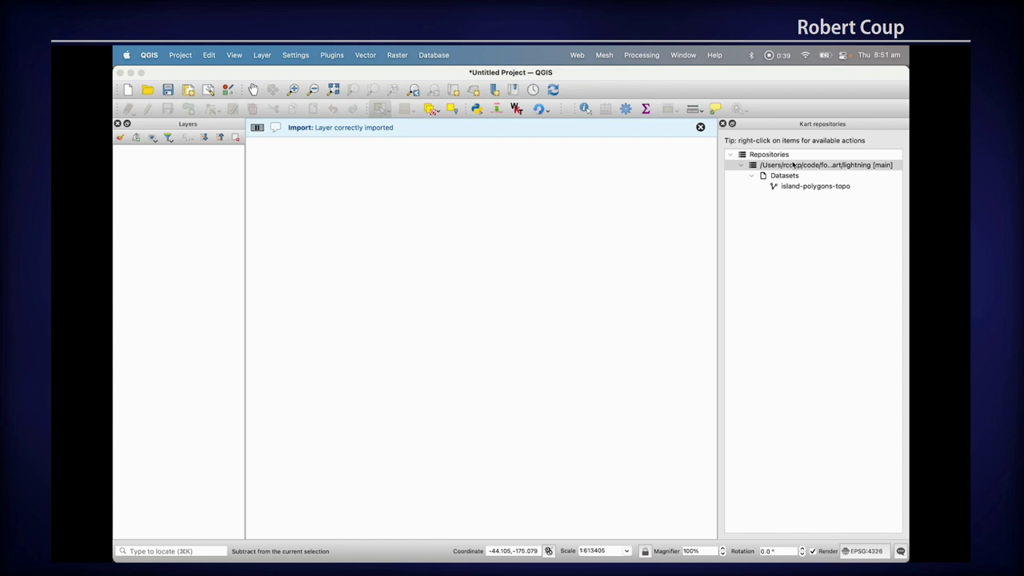
# Import road-centrelines-topo.shp as a second dataset in the lightning repository.
pyautogui.rightClick(791, 168)
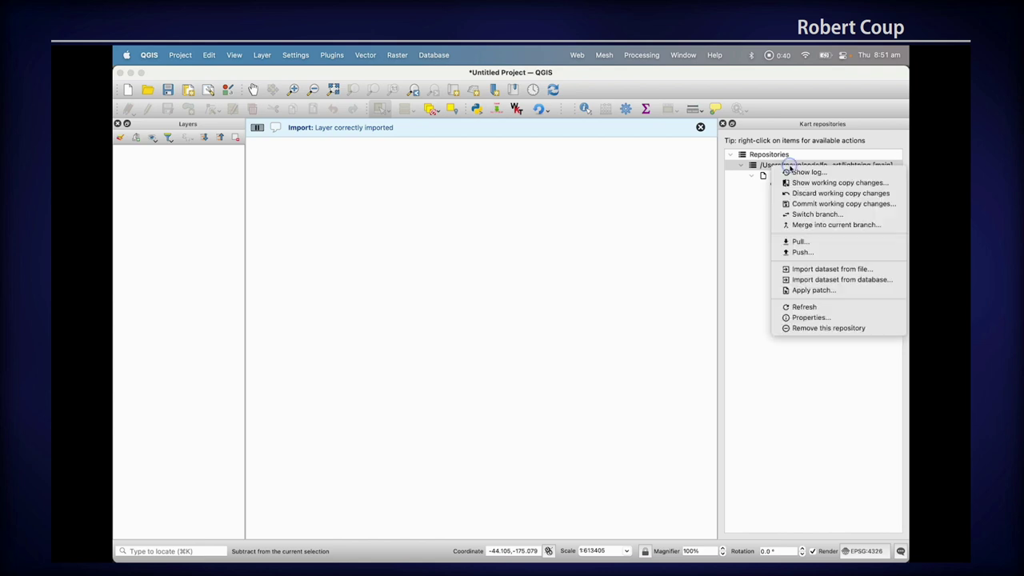
pyautogui.click(815, 270)
pyautogui.scroll(-3, 455, 275)
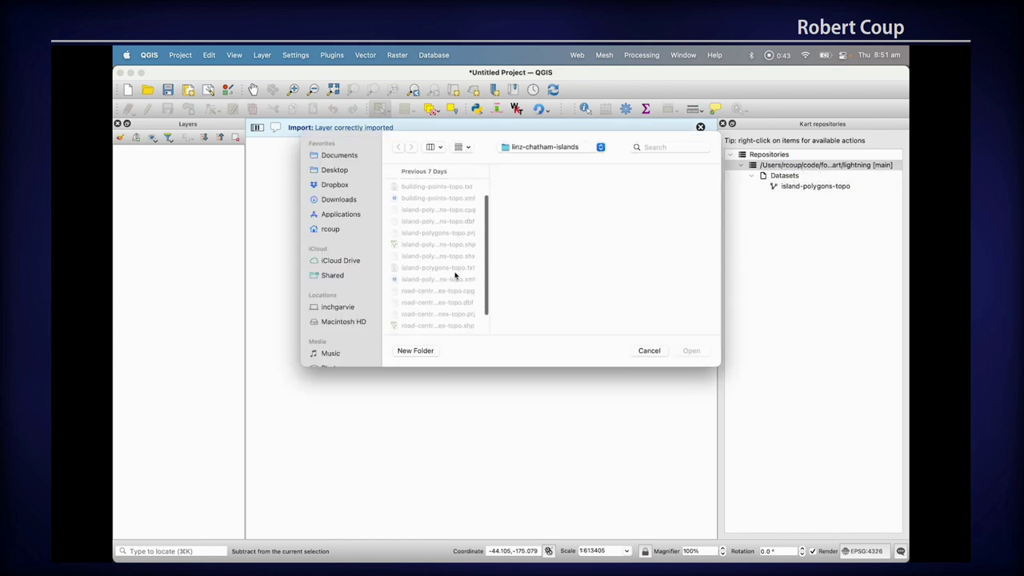
pyautogui.click(450, 289)
pyautogui.click(690, 350)
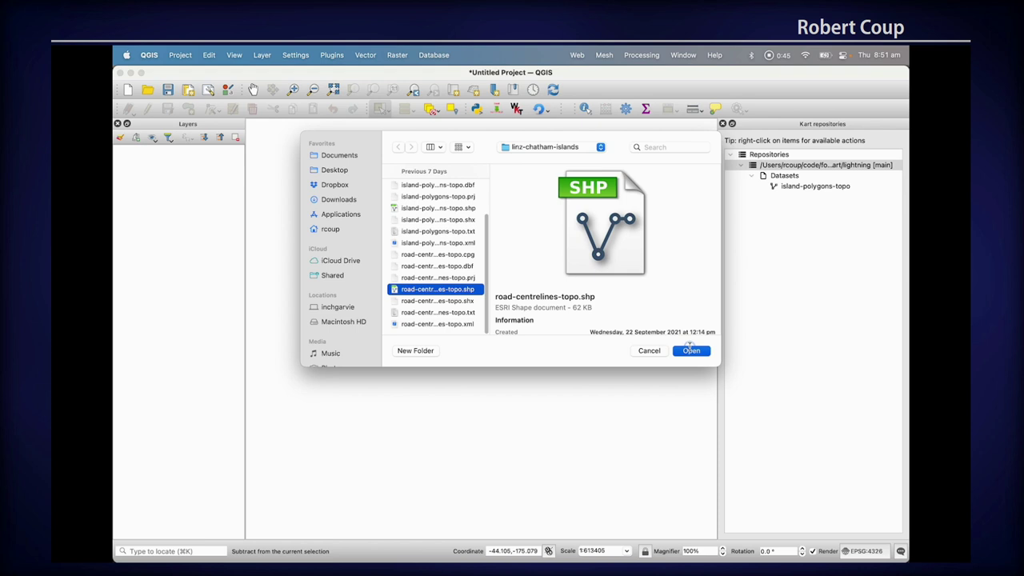
# Import building-points-topo.shp as the third dataset in the lightning repository.
pyautogui.rightClick(801, 168)
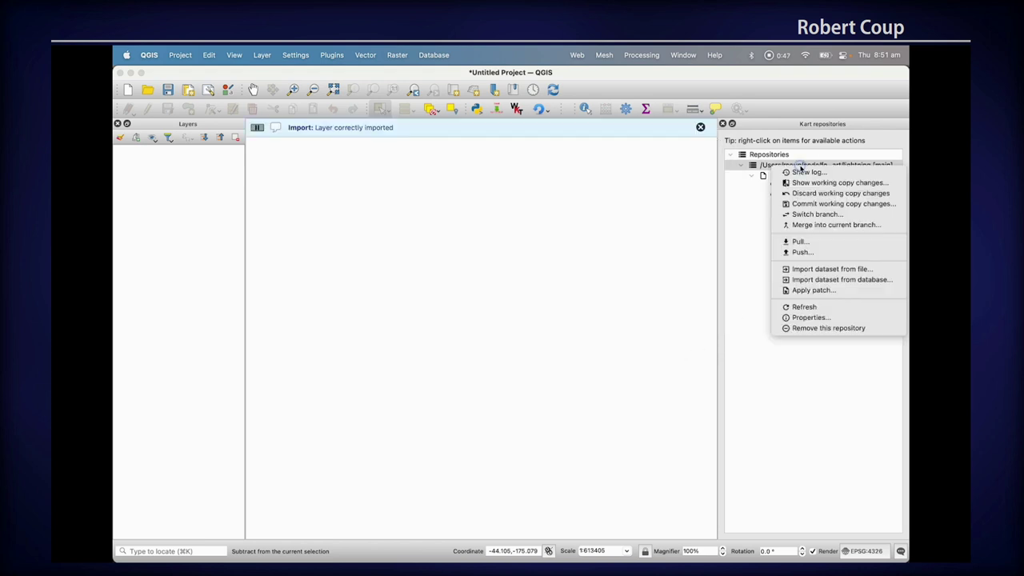
pyautogui.click(809, 270)
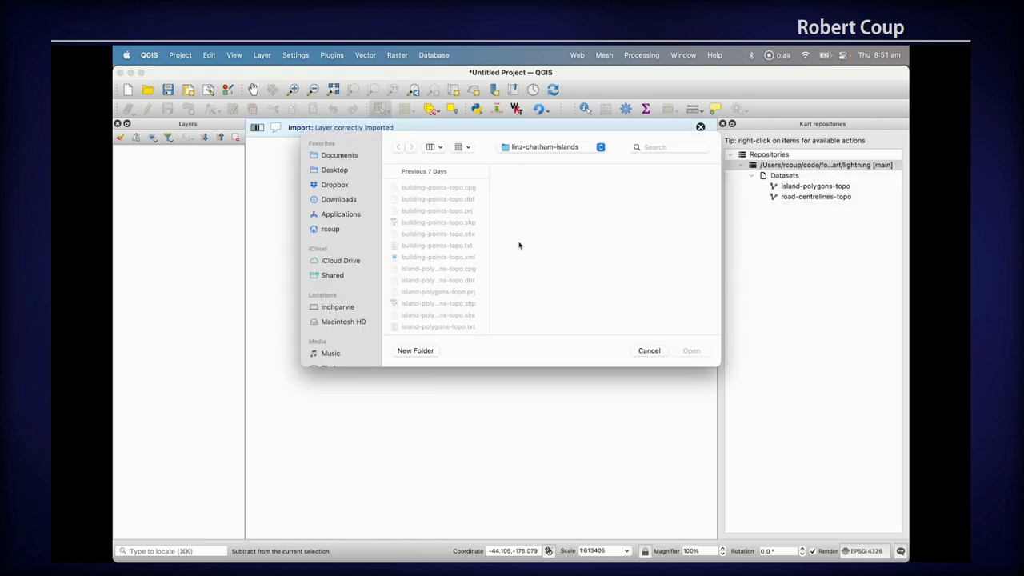
pyautogui.click(448, 224)
pyautogui.click(686, 350)
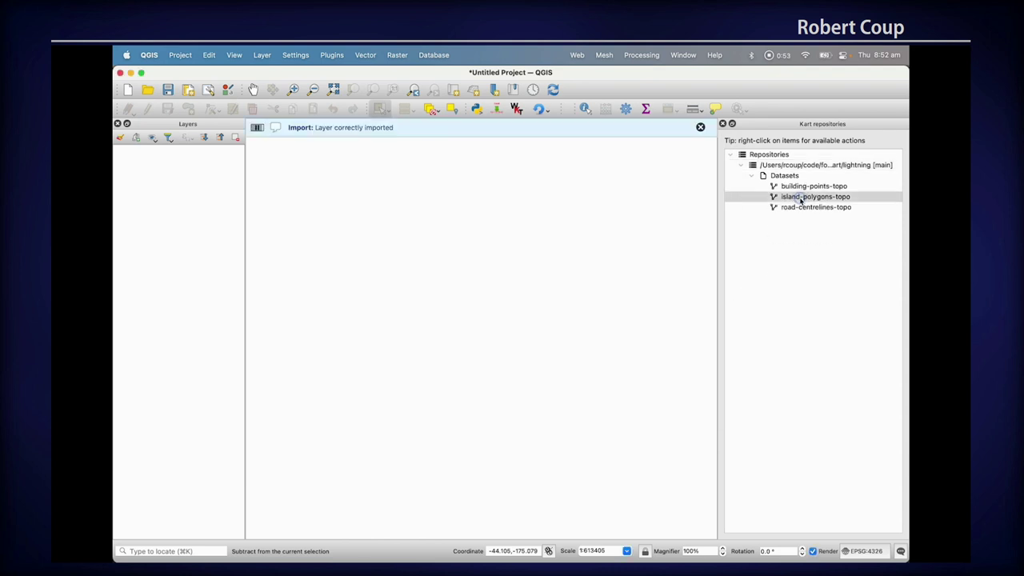
# Add island-polygons-topo, road-centrelines-topo and building-points-topo to the map, with building points on top.
pyautogui.moveTo(801, 200); pyautogui.dragTo(185, 194)
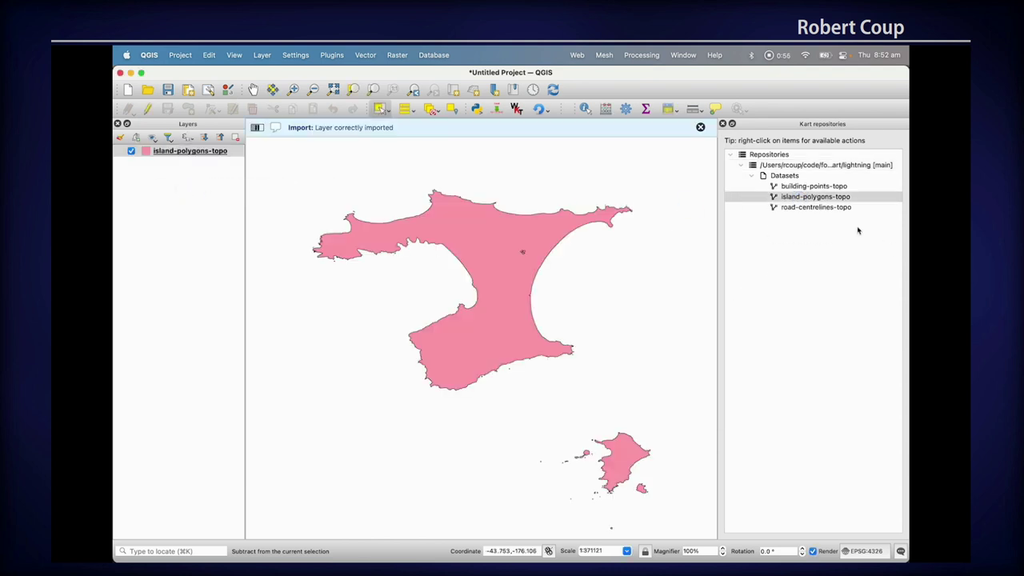
pyautogui.moveTo(825, 208); pyautogui.dragTo(177, 192)
pyautogui.click(821, 186)
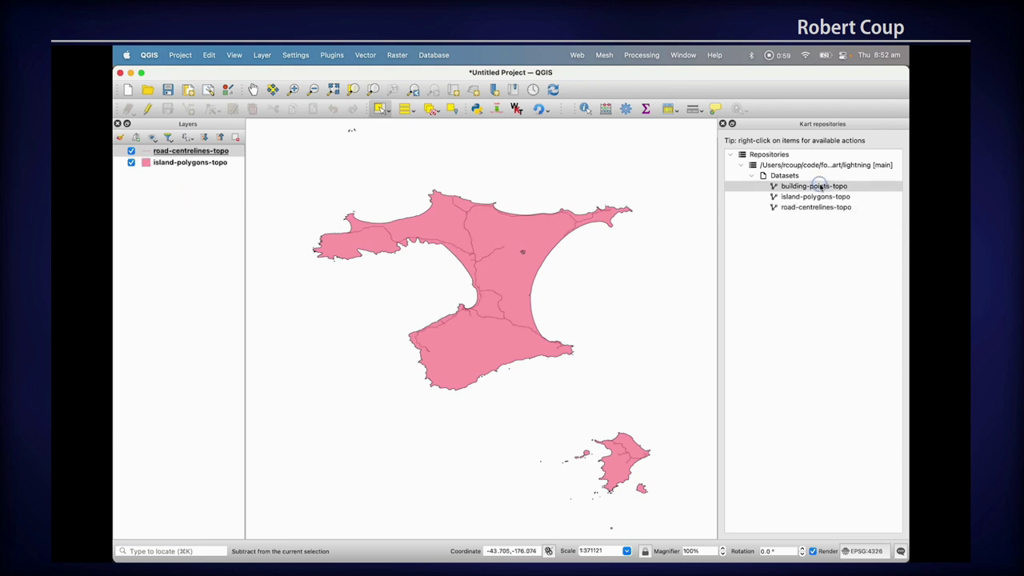
pyautogui.moveTo(821, 187)
pyautogui.mouseDown()
pyautogui.moveTo(316, 200)
pyautogui.moveTo(198, 160)
pyautogui.mouseUp()
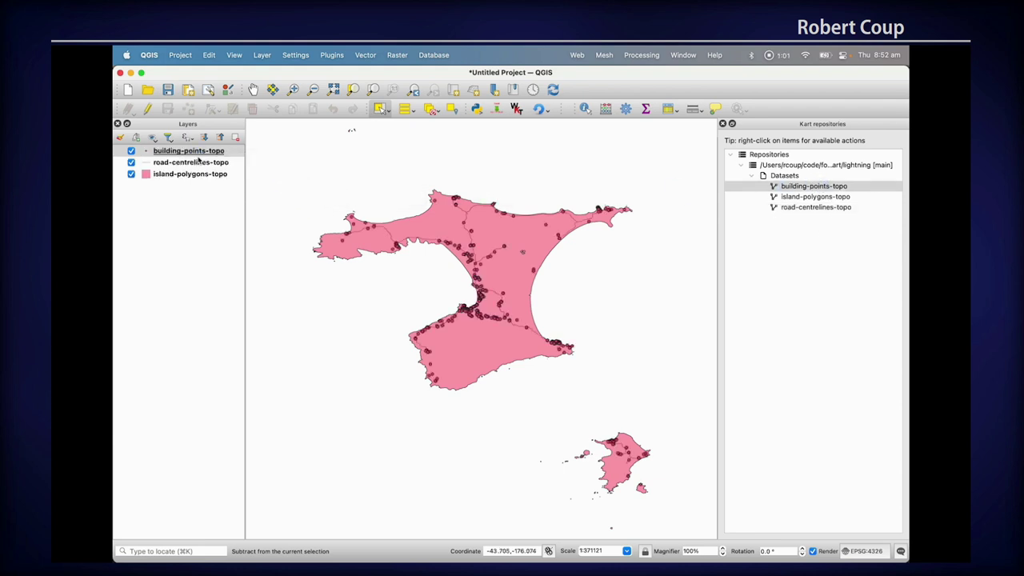
pyautogui.click(187, 175)
# Give the island-polygons-topo layer a pale pink fill from its Styles menu.
pyautogui.rightClick(187, 175)
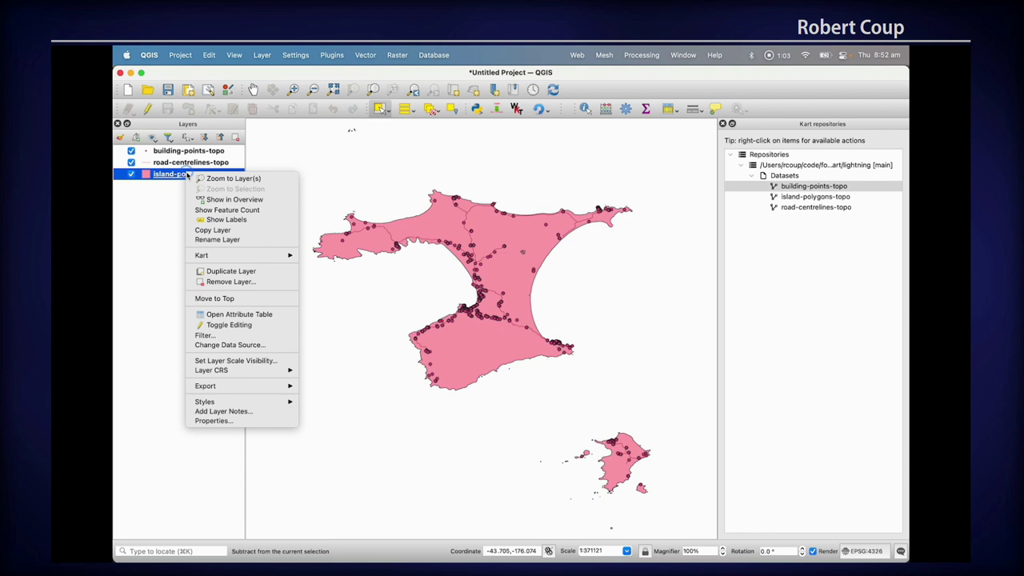
pyautogui.moveTo(243, 387)
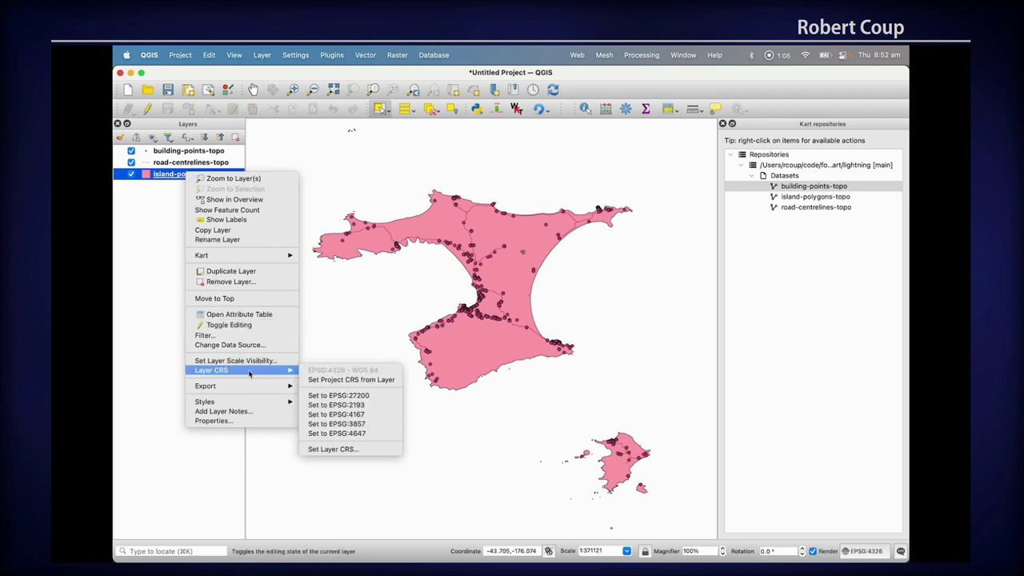
pyautogui.click(329, 469)
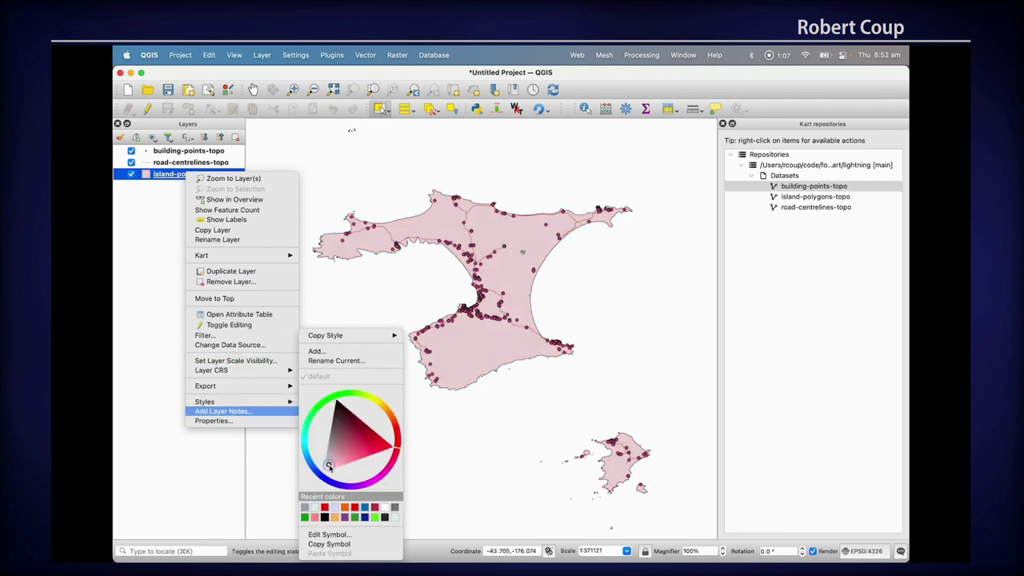
pyautogui.click(144, 294)
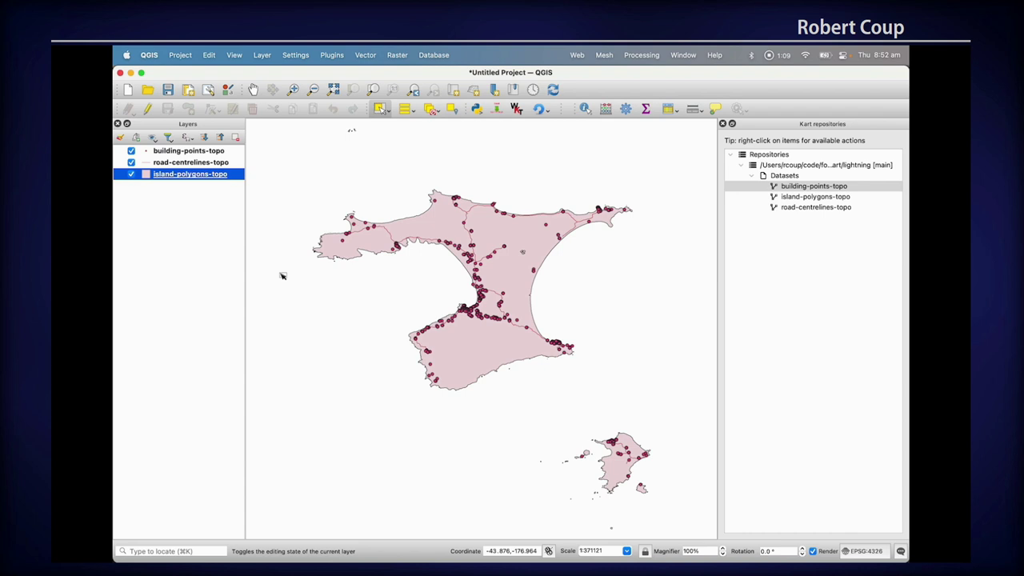
pyautogui.click(428, 267)
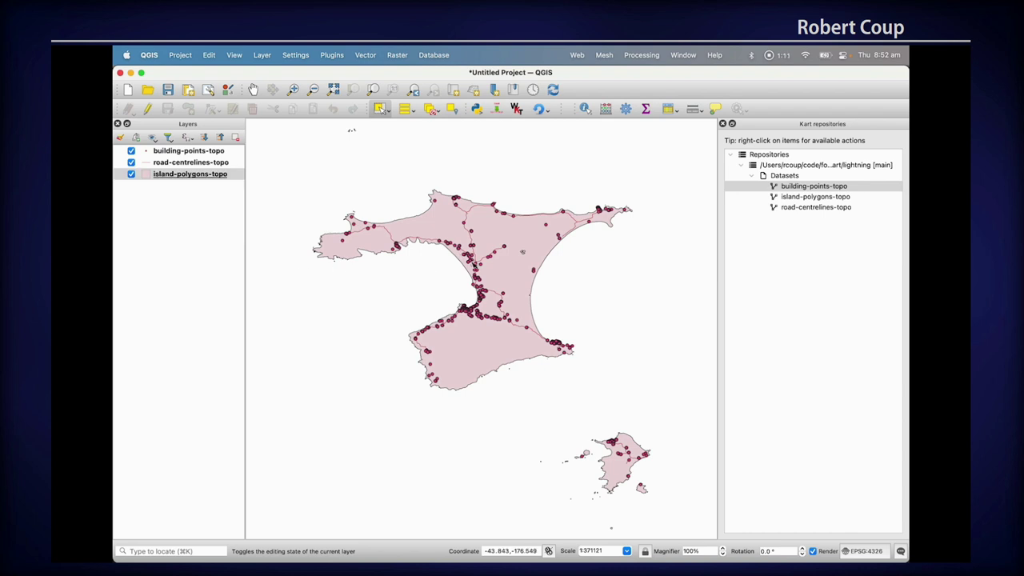
# View the lightning repository's commit history, then zoom the map in on the main island's roads.
pyautogui.click(797, 164)
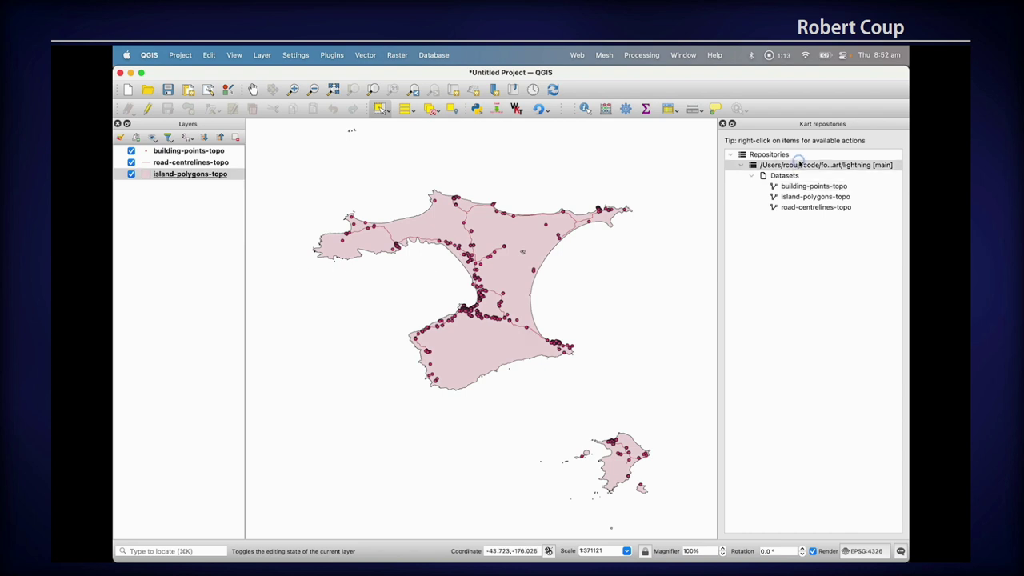
pyautogui.rightClick(799, 164)
pyautogui.click(801, 167)
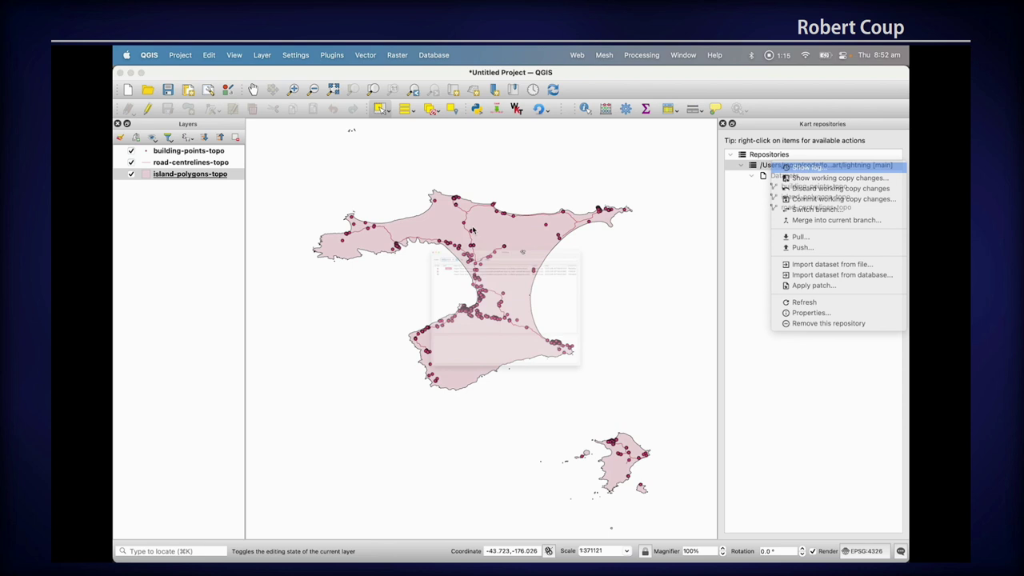
pyautogui.click(244, 105)
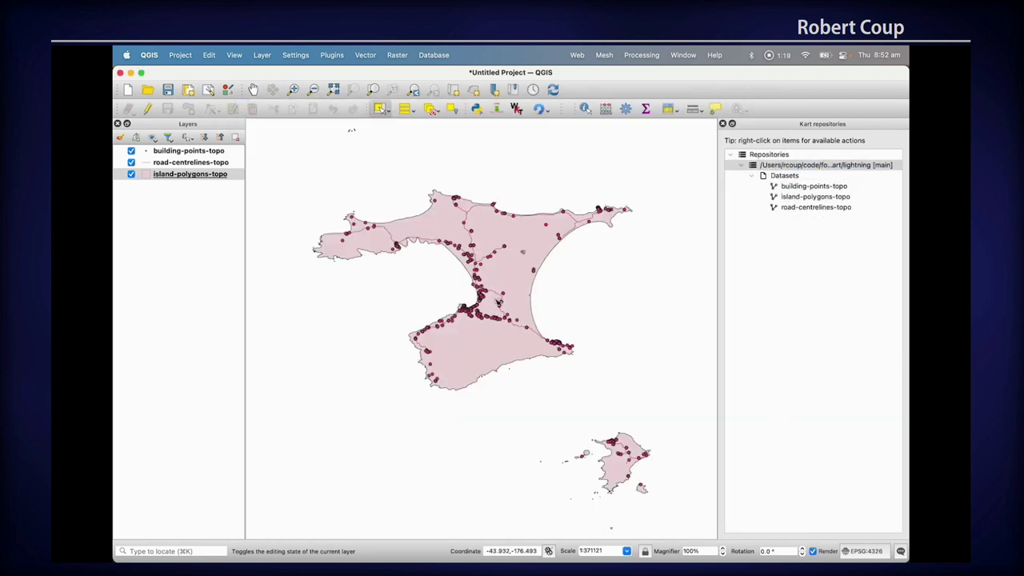
pyautogui.scroll(10, 497, 302)
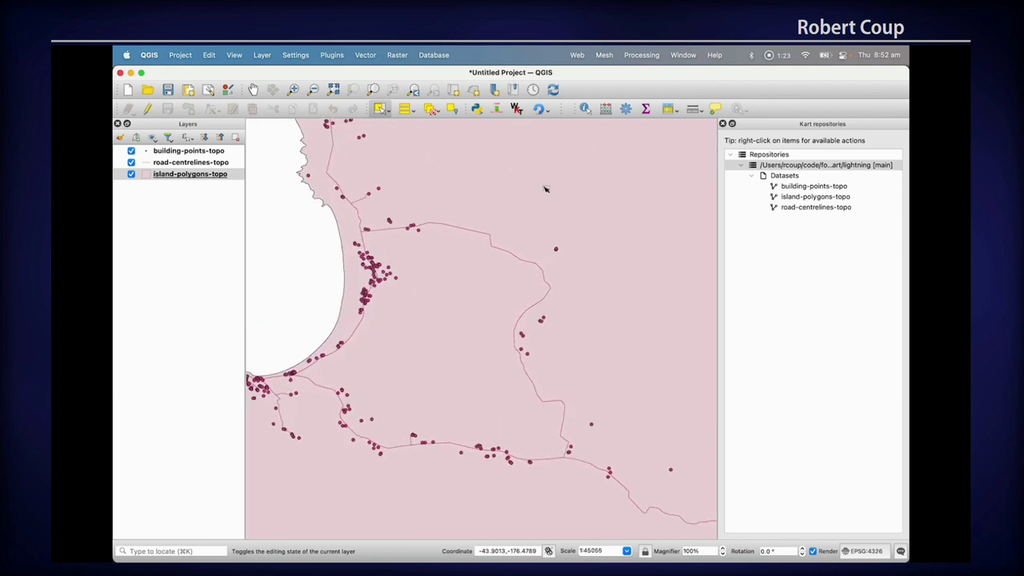
# Select TE MATARAE ROAD in road-centrelines-topo and zoom in close to its bend.
pyautogui.click(169, 162)
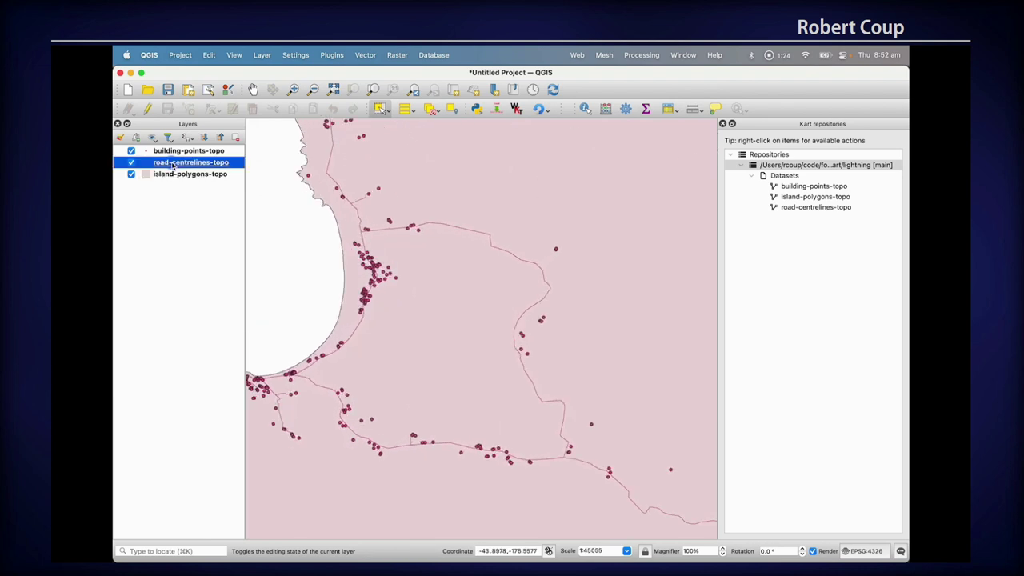
pyautogui.click(436, 225)
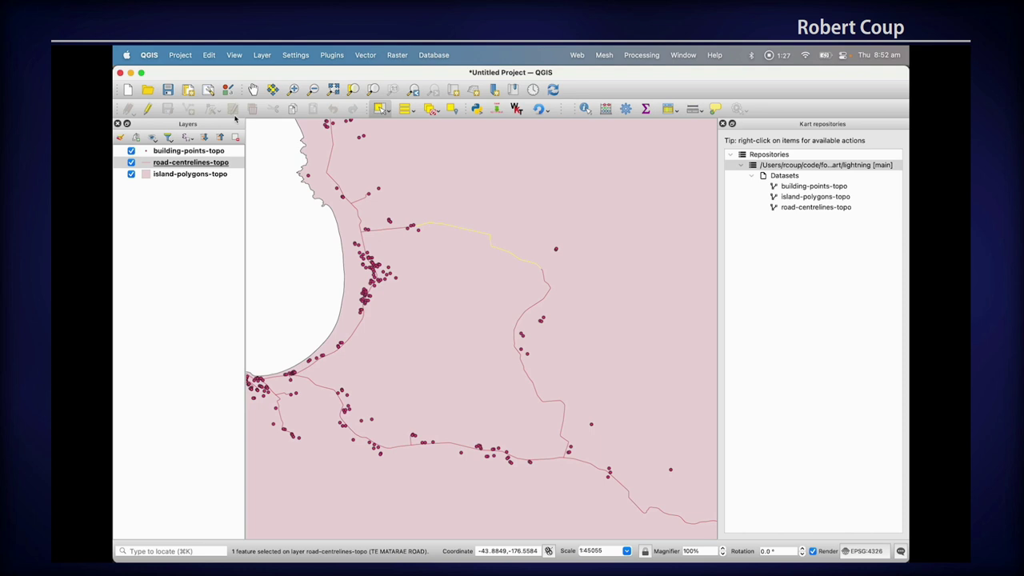
pyautogui.scroll(2, 453, 231)
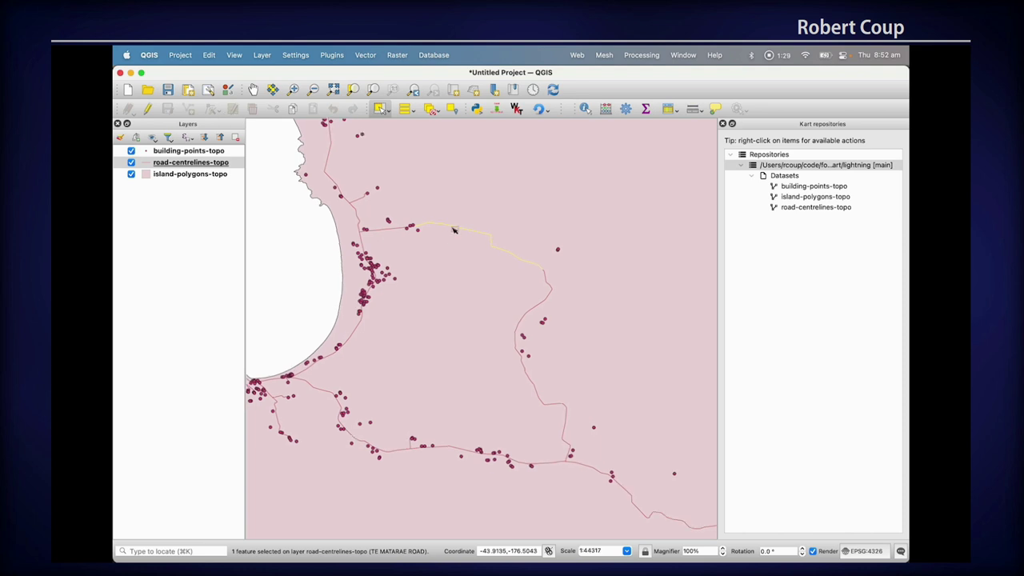
pyautogui.scroll(10, 476, 250)
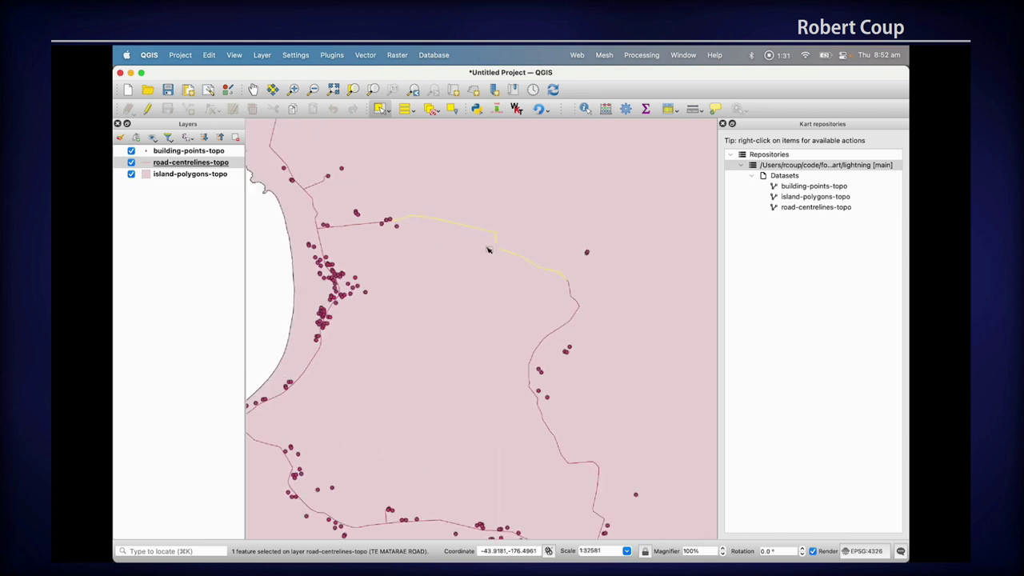
pyautogui.scroll(-3, 517, 223)
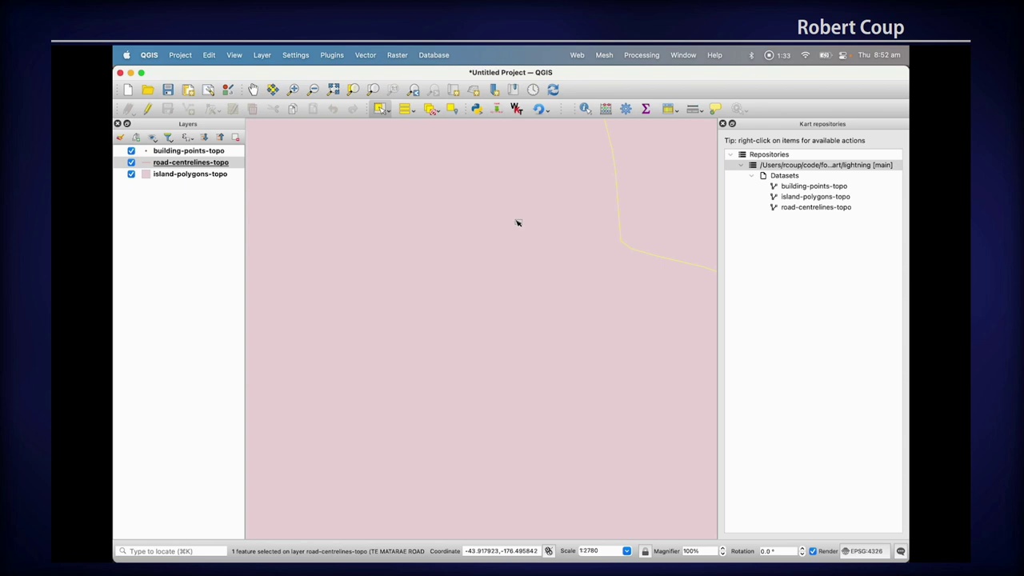
# Start editing the road layer and move two TE MATARAE ROAD vertices with the Vertex Tool.
pyautogui.click(147, 108)
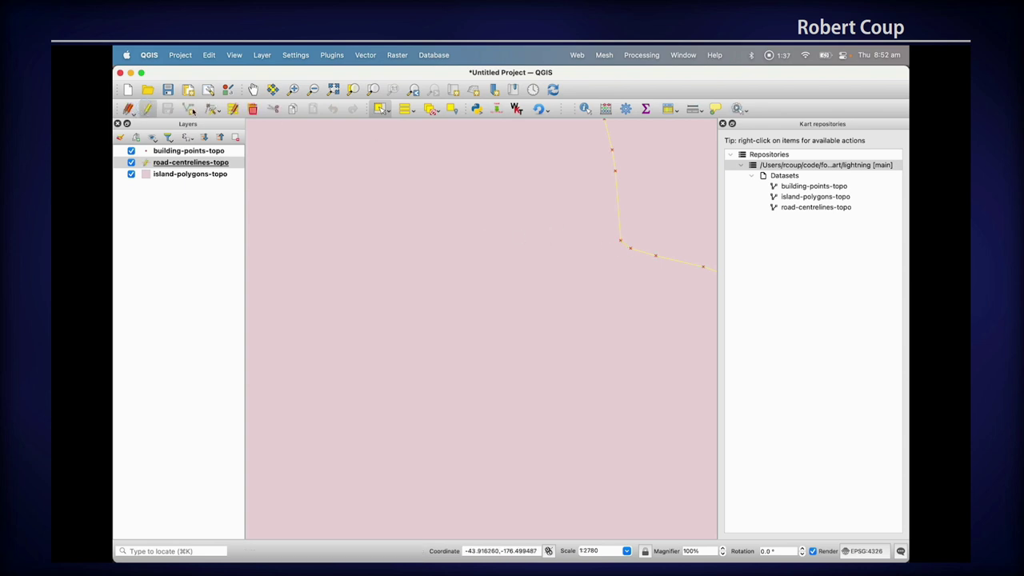
pyautogui.click(212, 109)
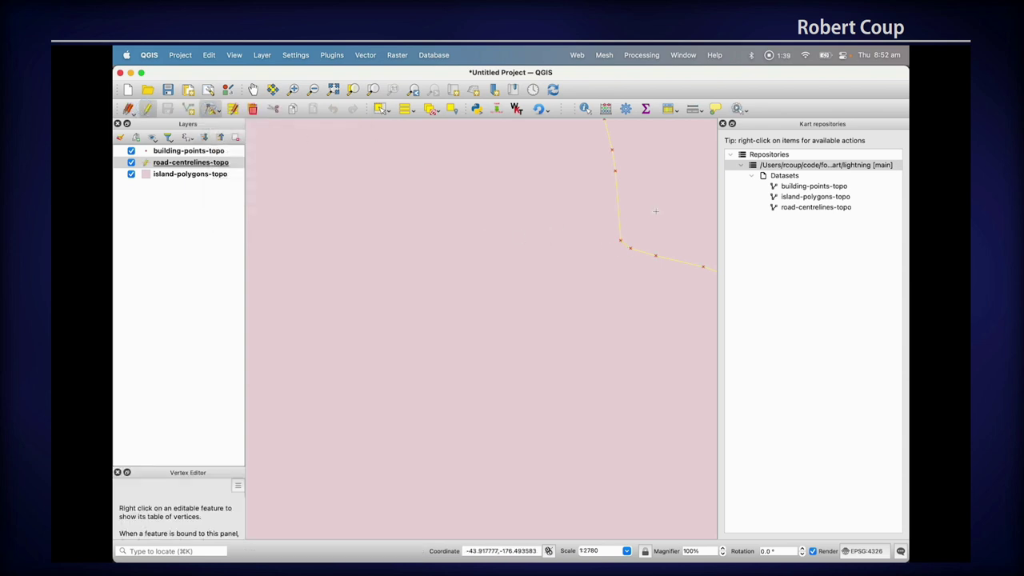
pyautogui.click(620, 240)
pyautogui.click(570, 240)
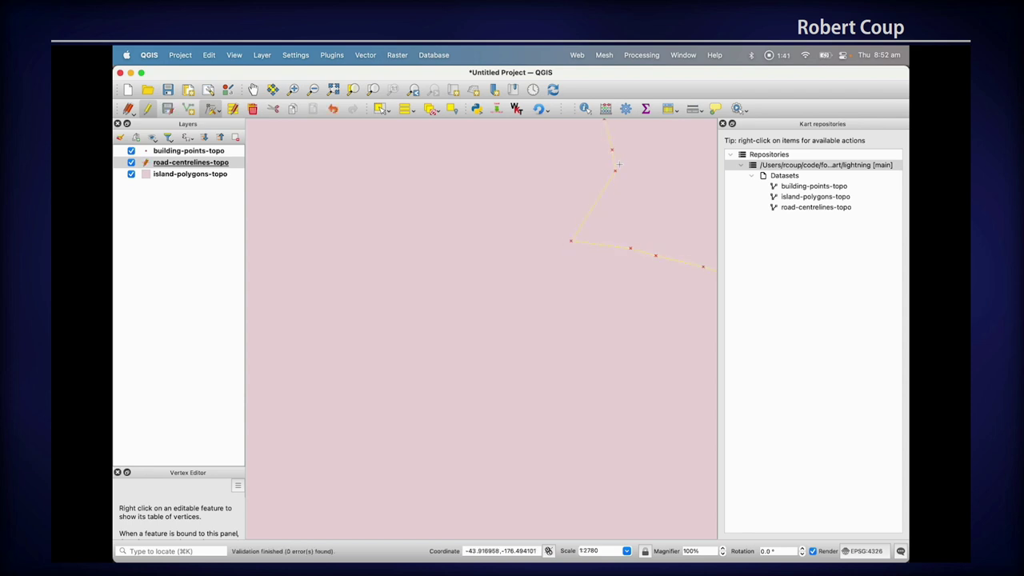
pyautogui.click(615, 170)
pyautogui.click(625, 194)
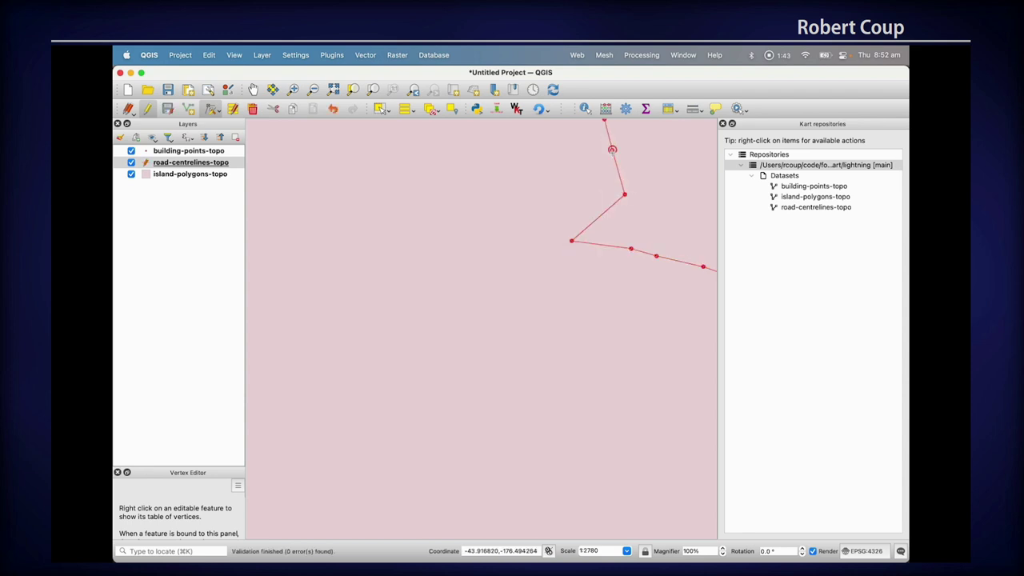
# Add three new vertices to form a sharp zigzag, then stop editing and save.
pyautogui.click(612, 150)
pyautogui.click(558, 169)
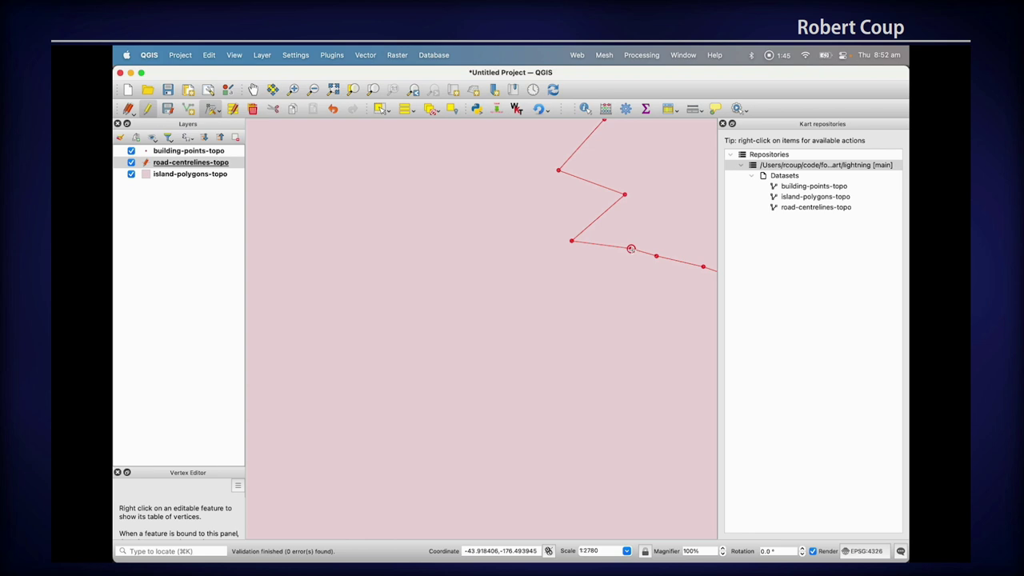
pyautogui.click(630, 249)
pyautogui.click(624, 282)
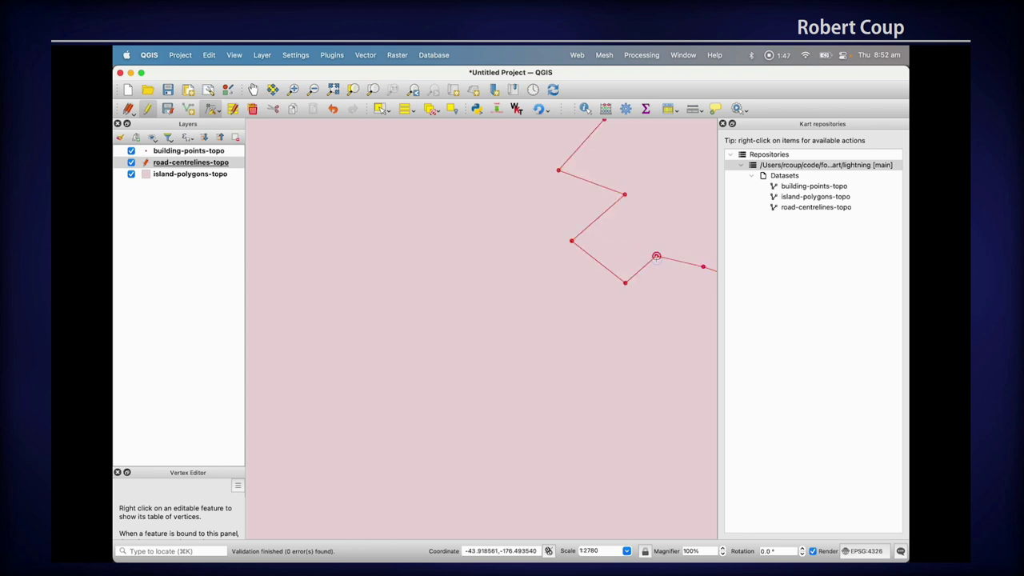
pyautogui.click(656, 256)
pyautogui.click(667, 232)
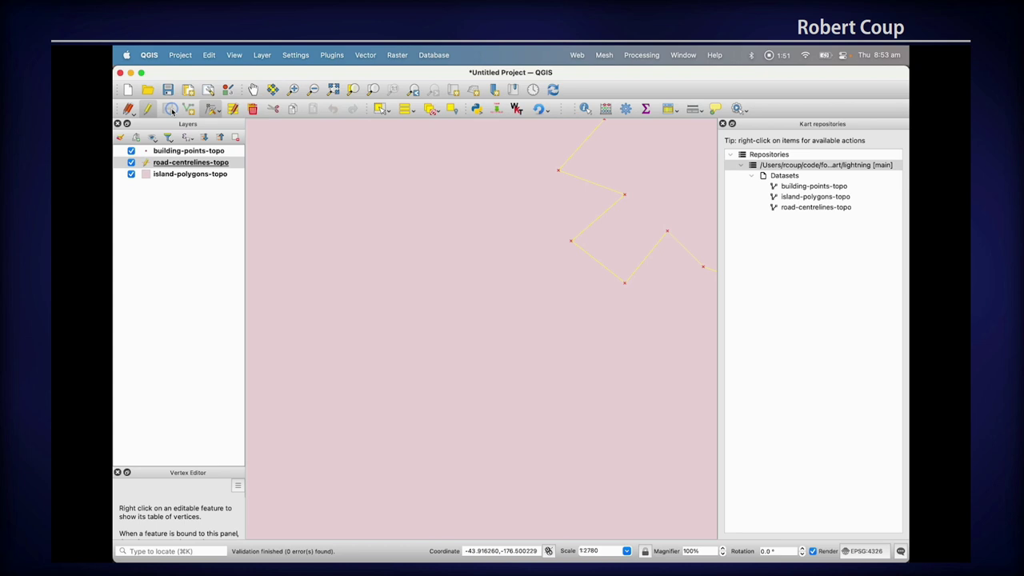
pyautogui.click(147, 109)
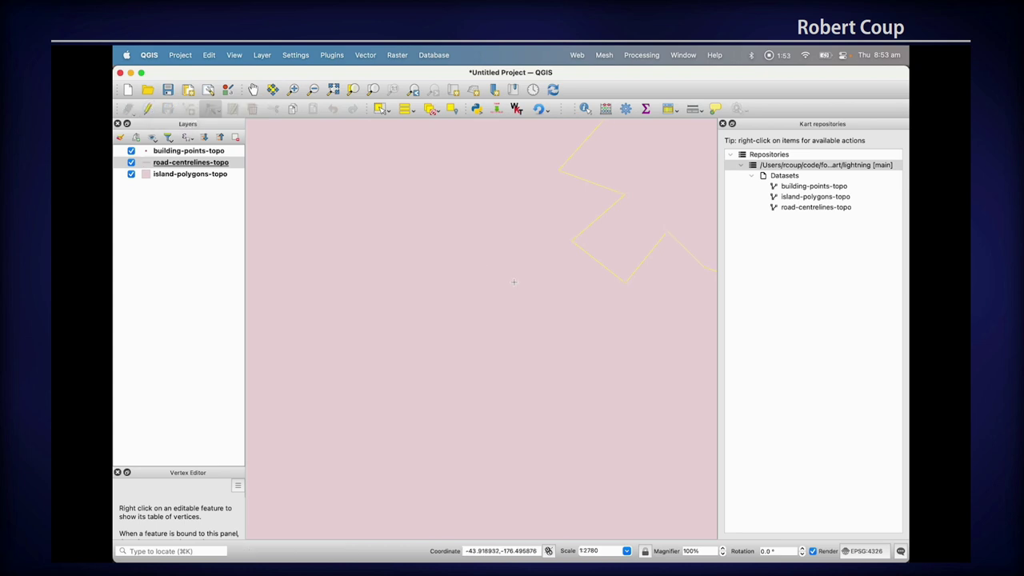
# Show the road layer's working copy changes on the Geometries map, trying and then removing an OSM basemap.
pyautogui.rightClick(203, 161)
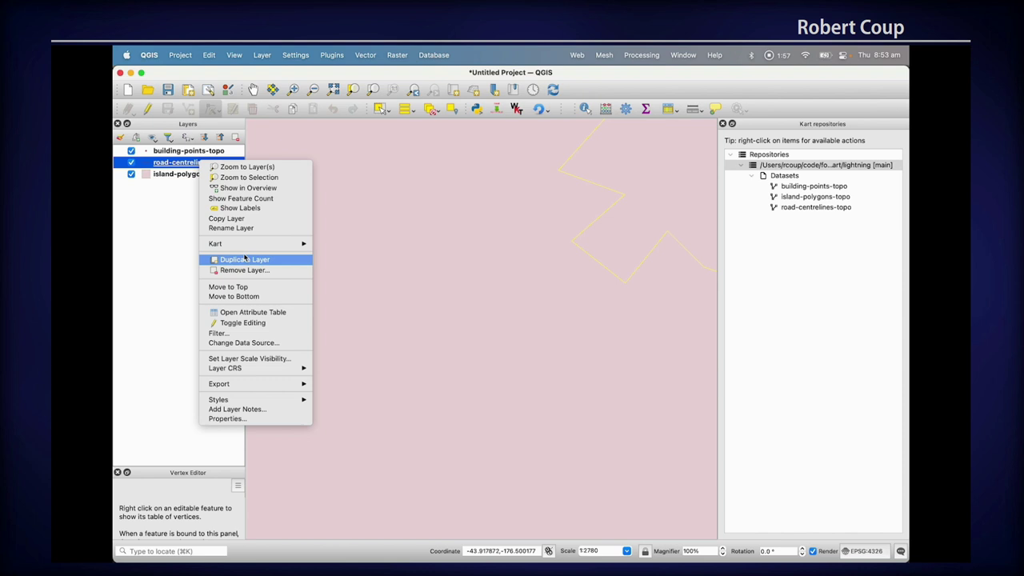
pyautogui.moveTo(249, 245)
pyautogui.click(348, 255)
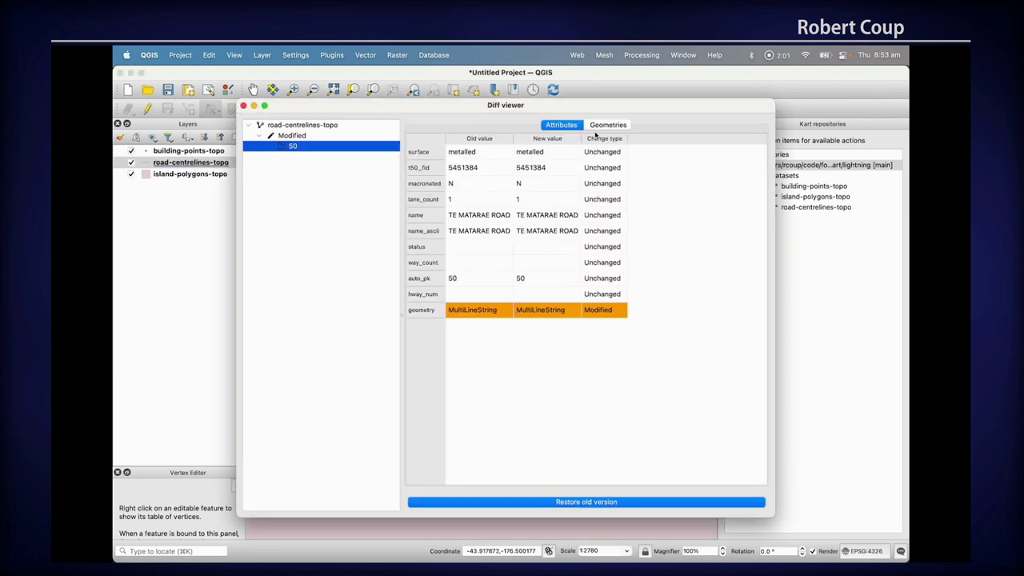
pyautogui.click(602, 126)
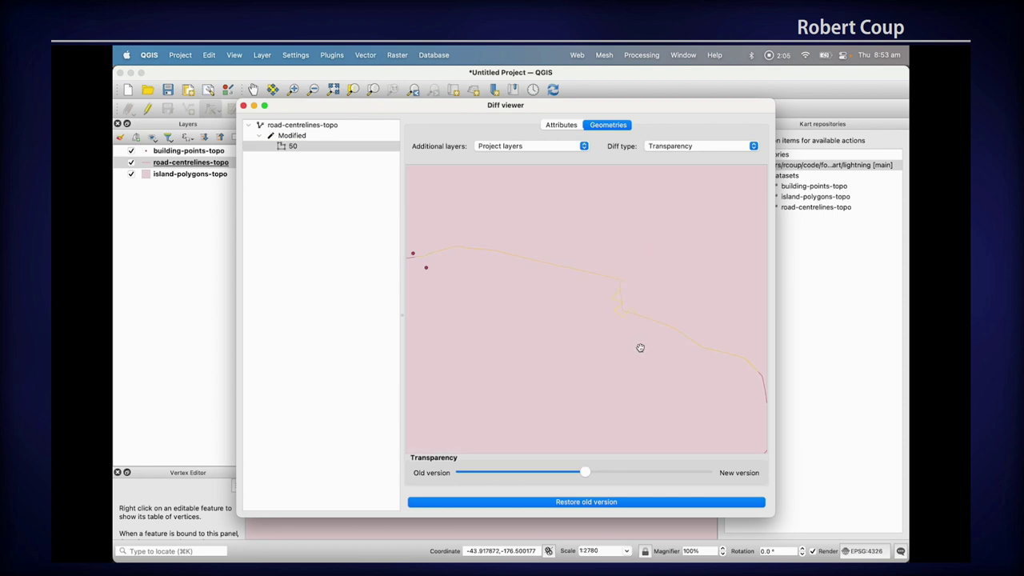
pyautogui.click(542, 150)
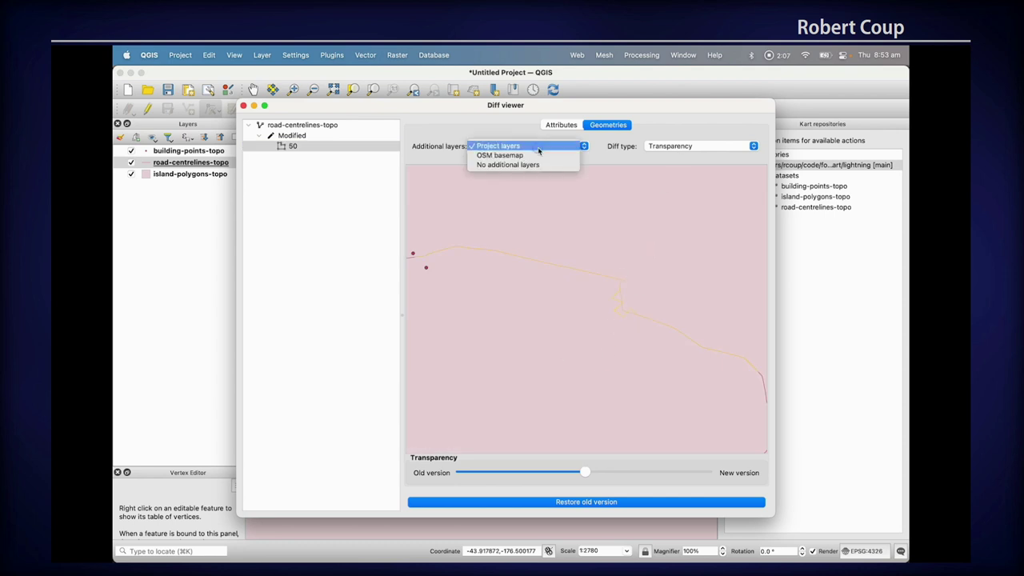
pyautogui.click(538, 158)
pyautogui.click(540, 148)
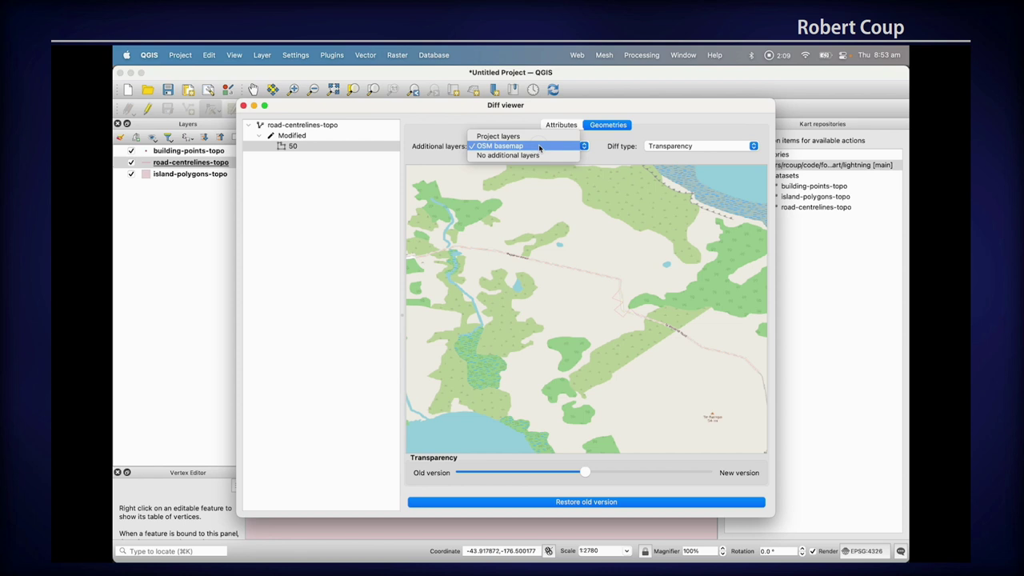
pyautogui.click(536, 157)
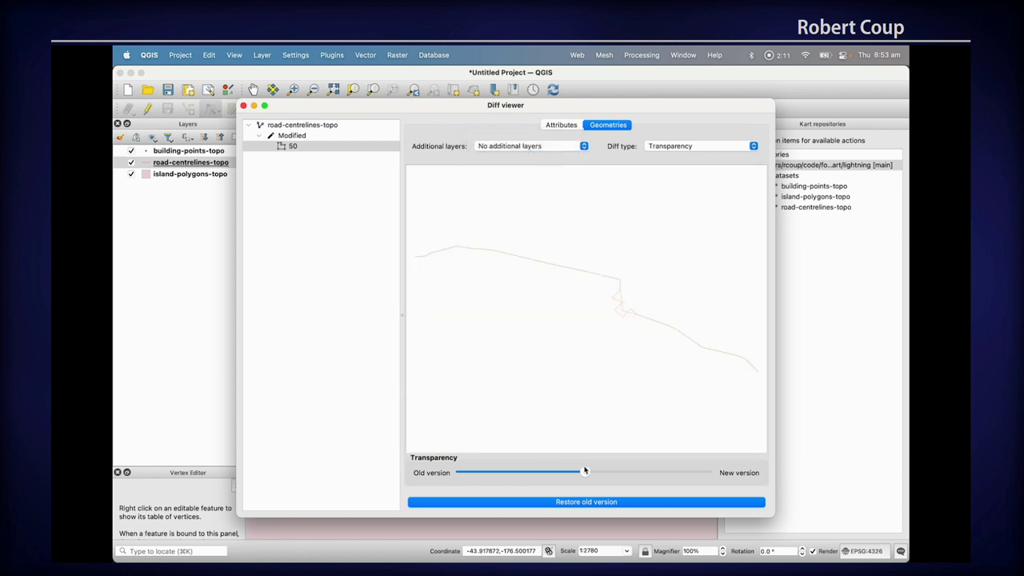
# Compare the old and new road with the transparency slider and Swipe mode, then close the viewer.
pyautogui.moveTo(585, 472); pyautogui.dragTo(702, 473)
pyautogui.click(681, 149)
pyautogui.click(677, 156)
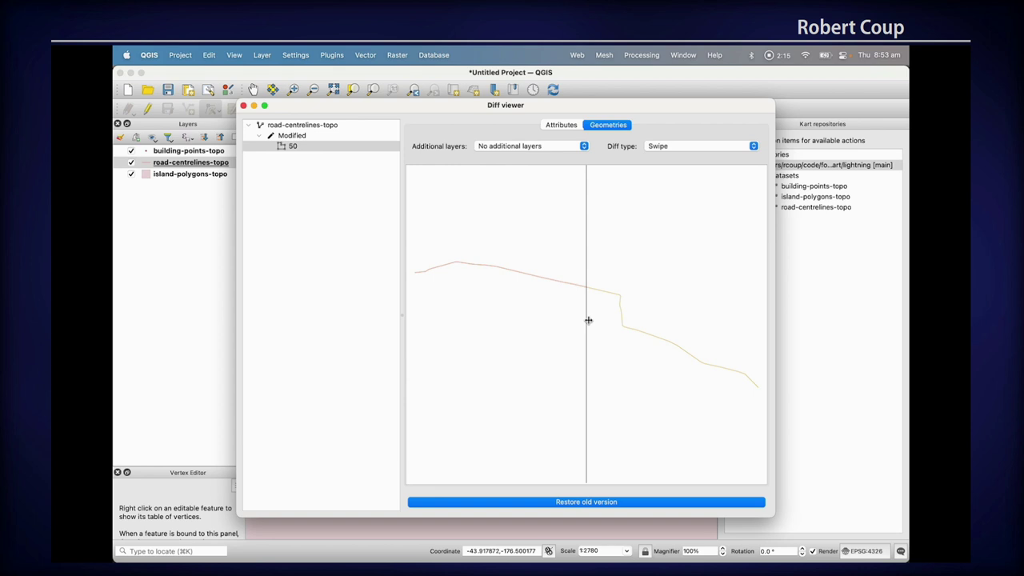
pyautogui.moveTo(589, 320); pyautogui.dragTo(645, 270)
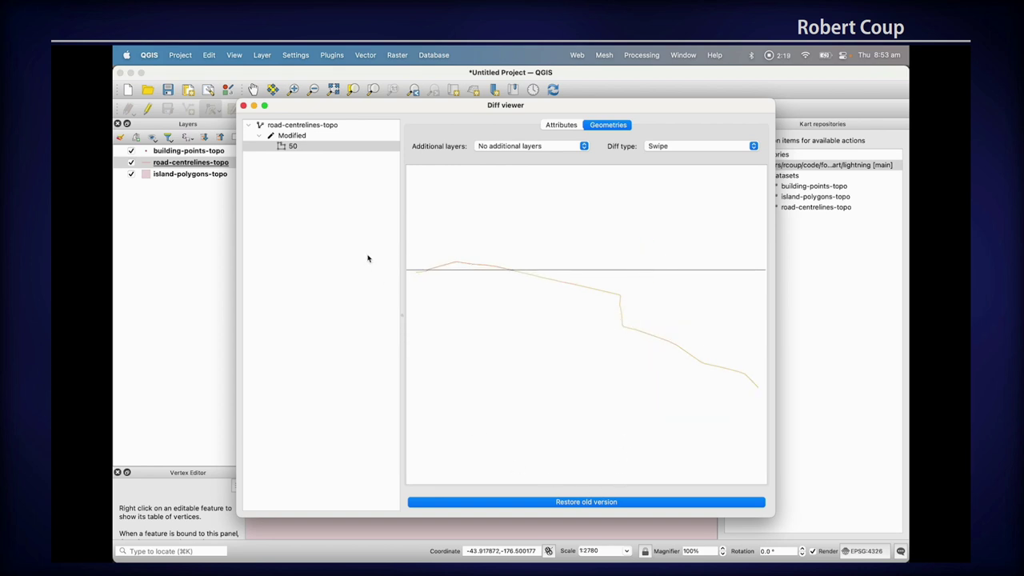
pyautogui.click(243, 106)
# Commit the road layer's working copy changes with the message "move road".
pyautogui.rightClick(203, 162)
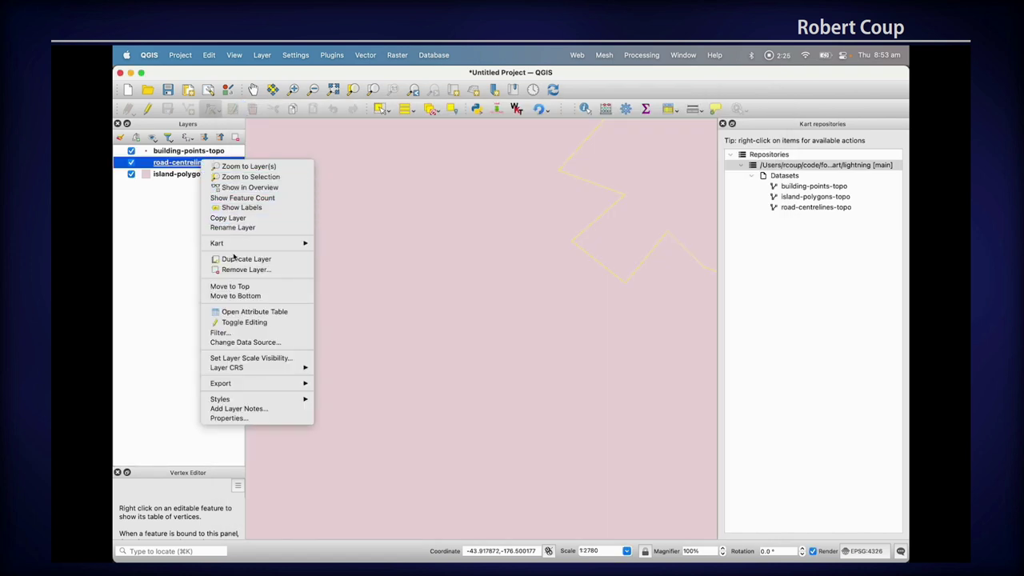
pyautogui.moveTo(240, 243)
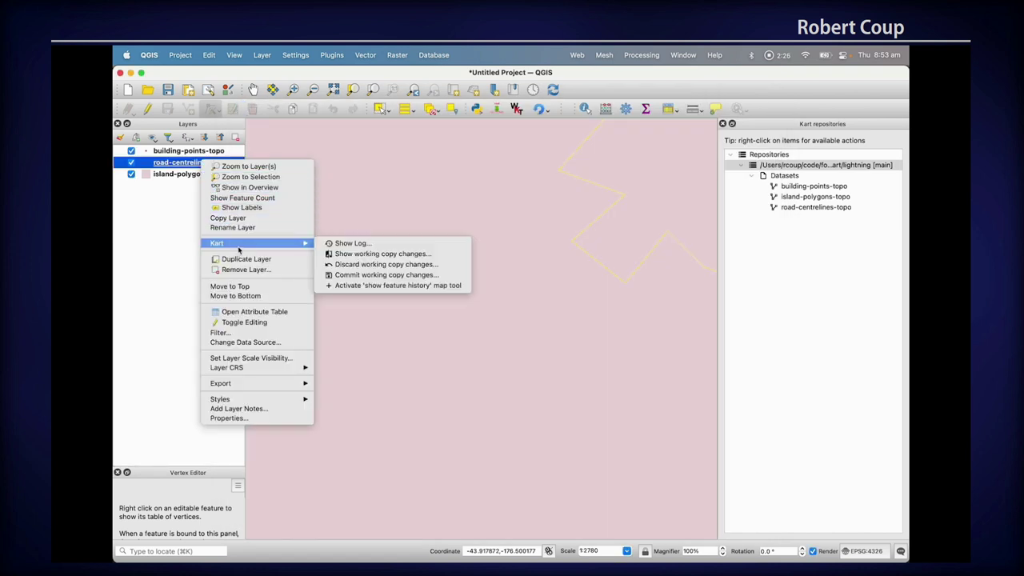
pyautogui.click(358, 274)
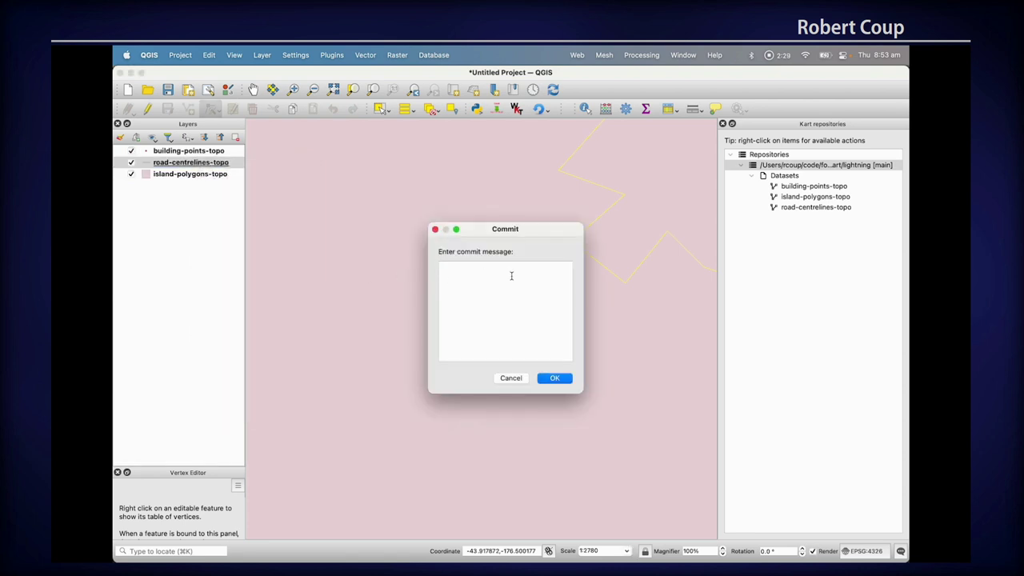
pyautogui.write('move road')
pyautogui.click(569, 379)
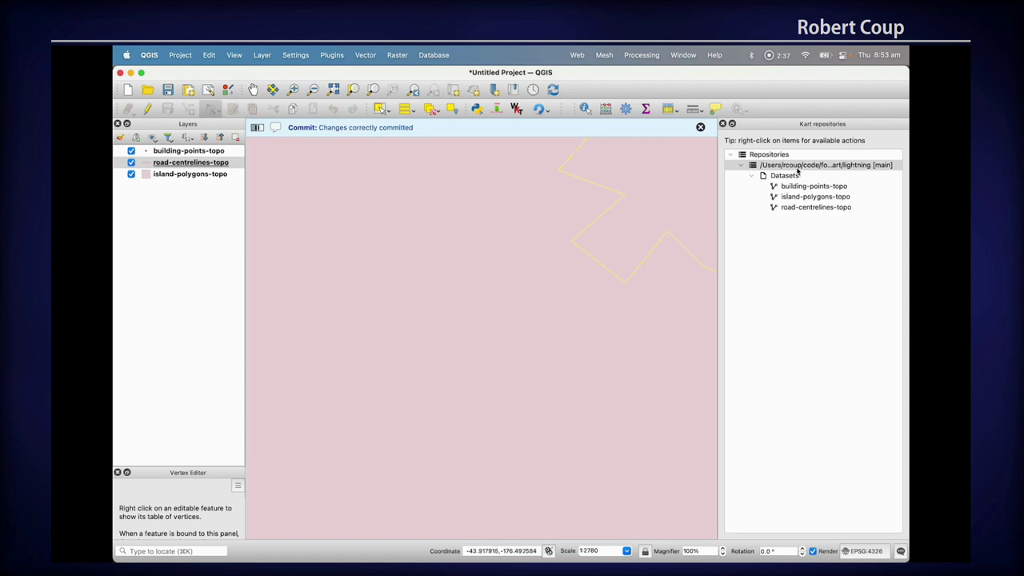
pyautogui.rightClick(797, 168)
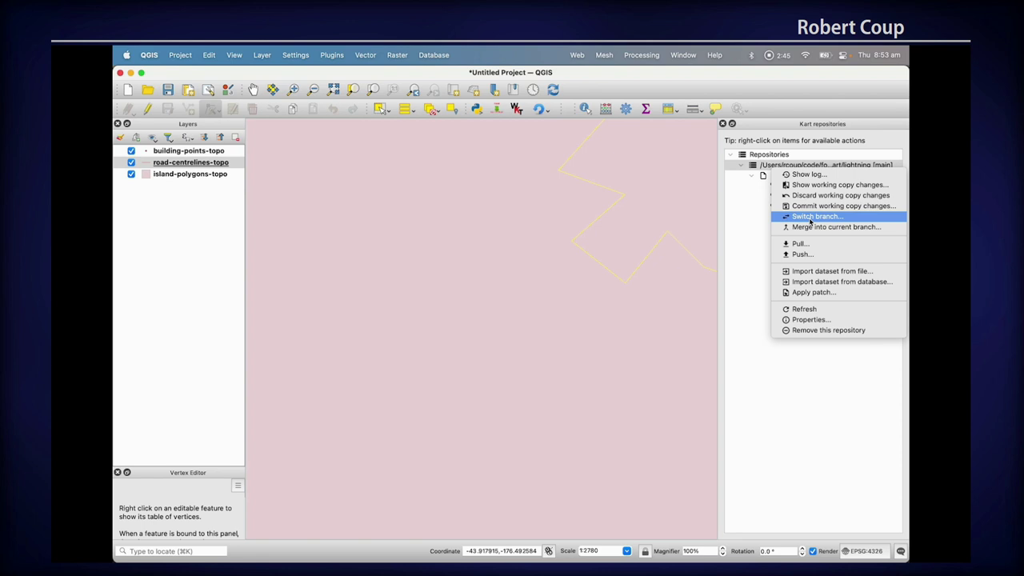
pyautogui.click(797, 365)
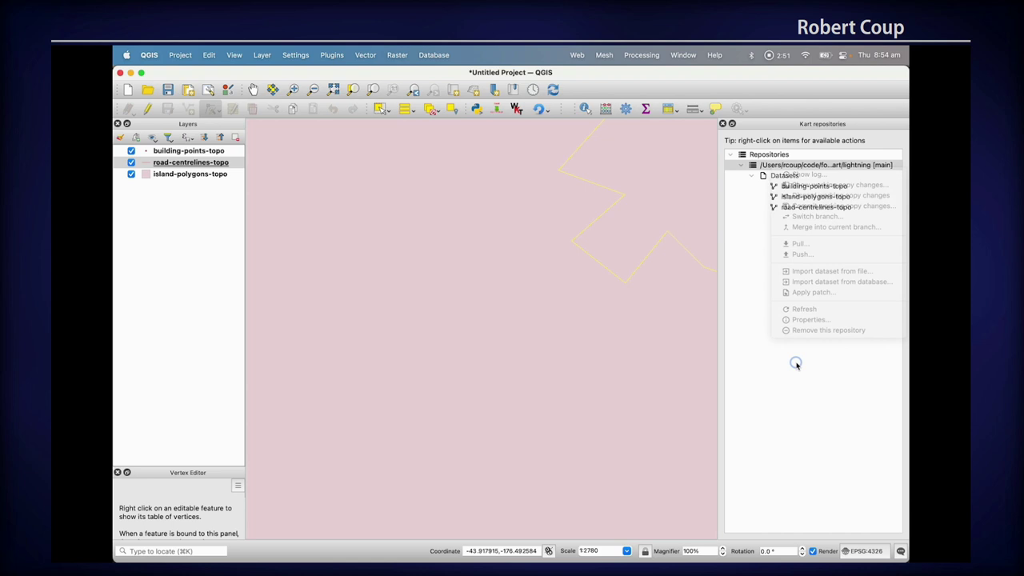